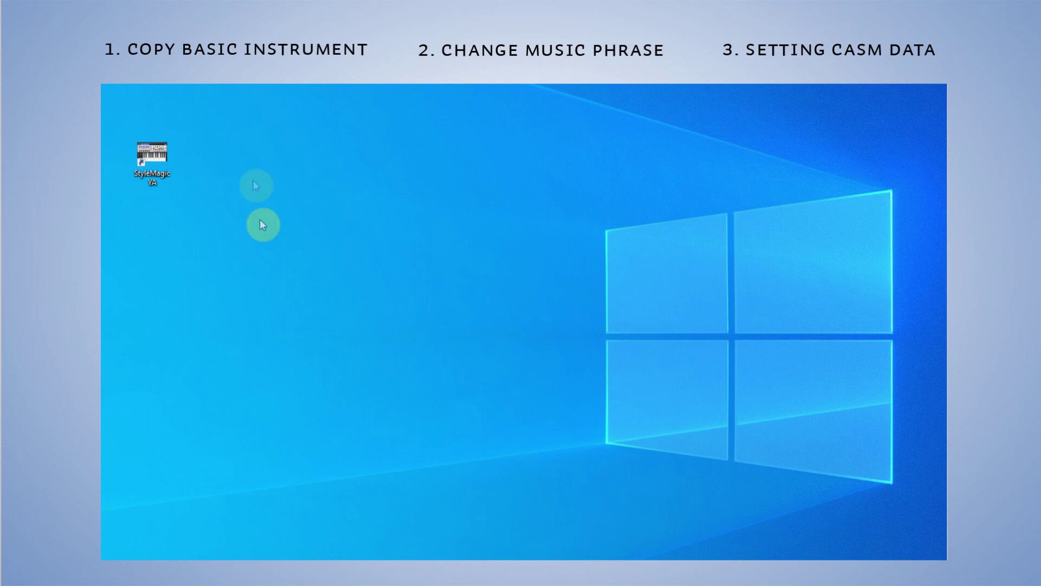
# Launch StyleMagic YA and set the GENOS output port to Digital Workstation-1.
pyautogui.doubleClick(157, 151)
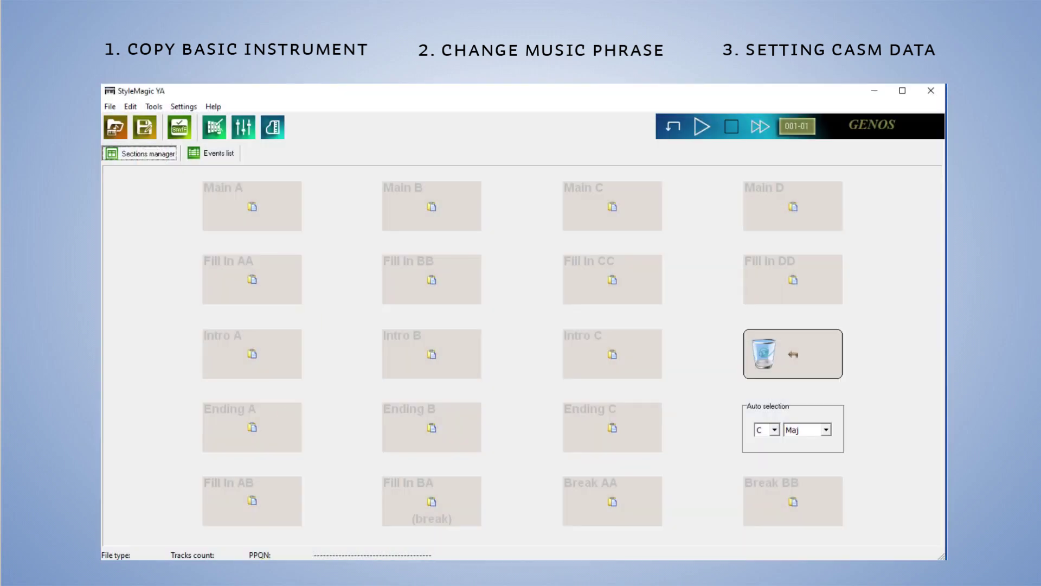
pyautogui.click(877, 128)
pyautogui.click(607, 318)
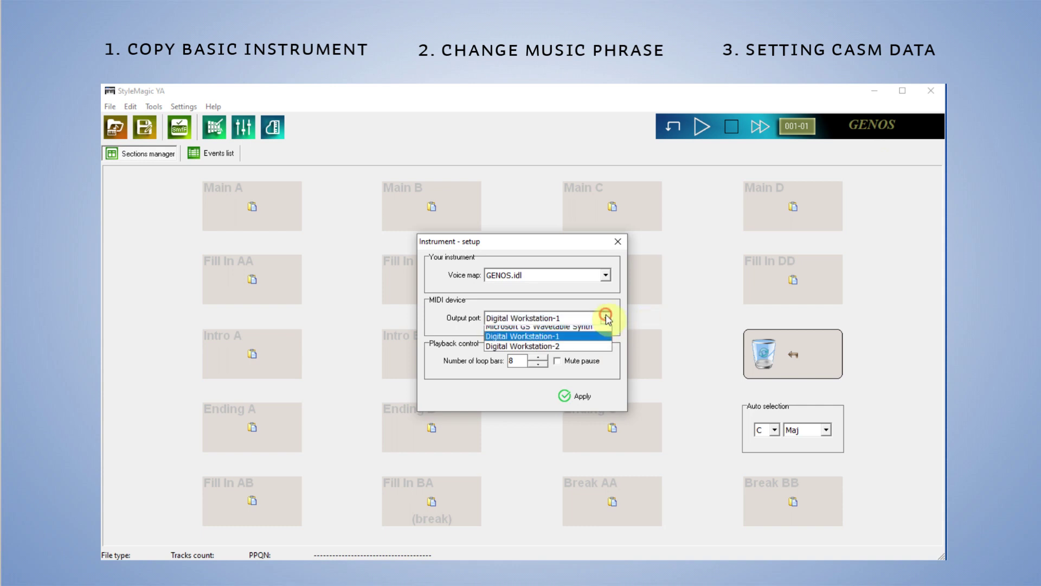
pyautogui.click(602, 341)
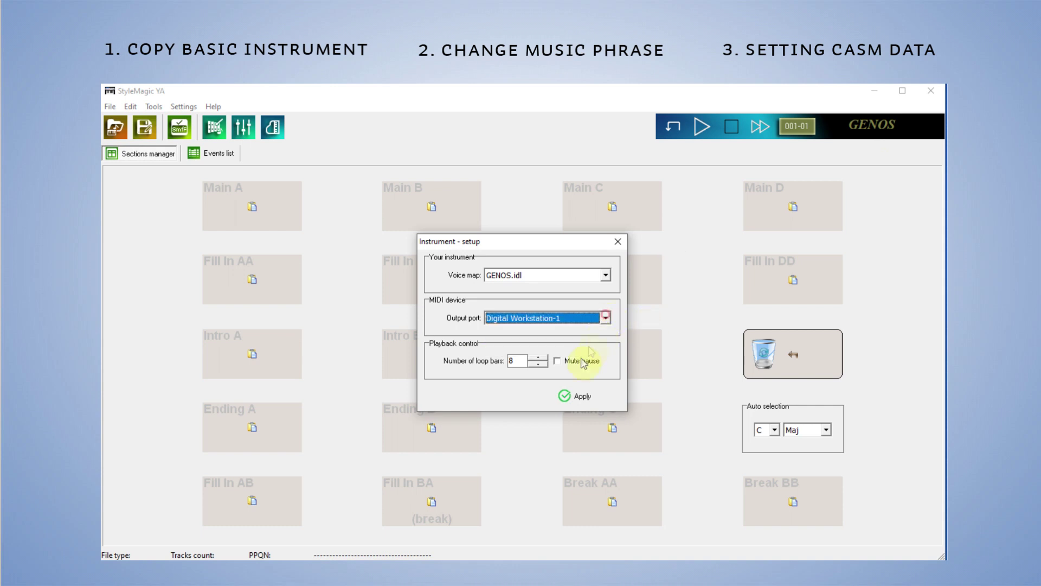
pyautogui.click(575, 401)
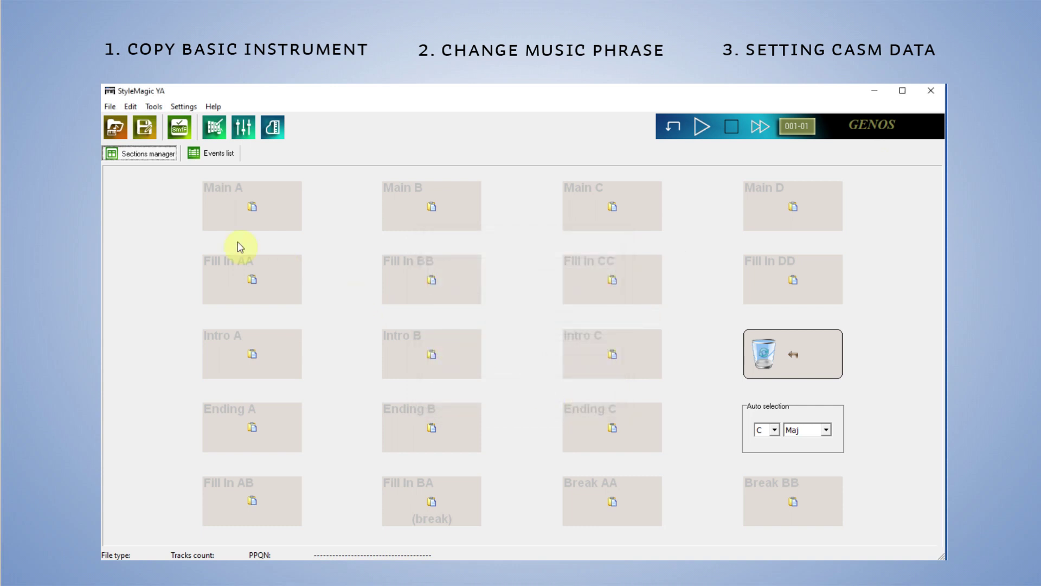
# Load the Pop Marsh 5A.S878.sty style and start Main C playing.
pyautogui.click(109, 107)
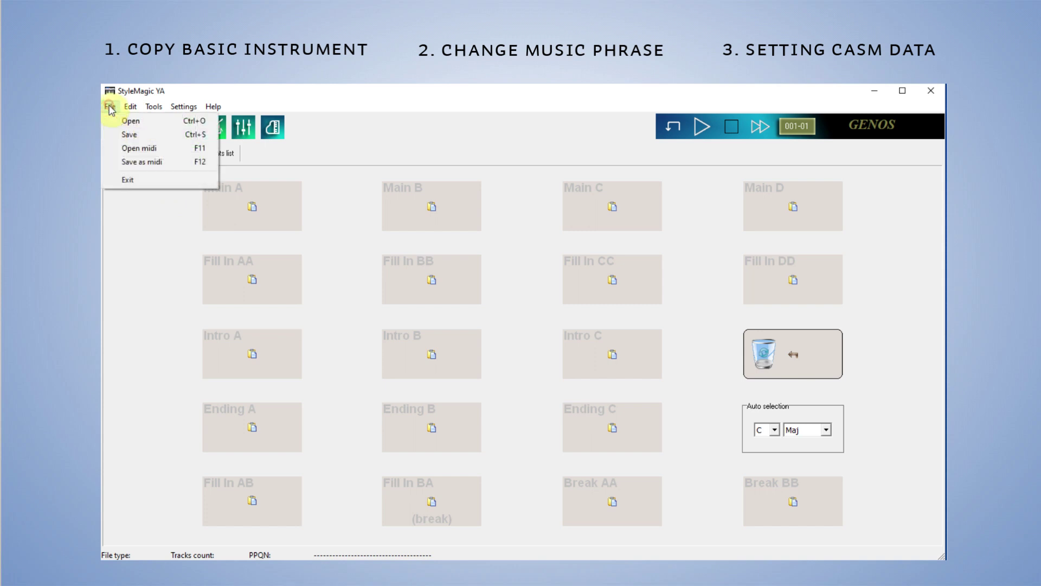
pyautogui.click(124, 120)
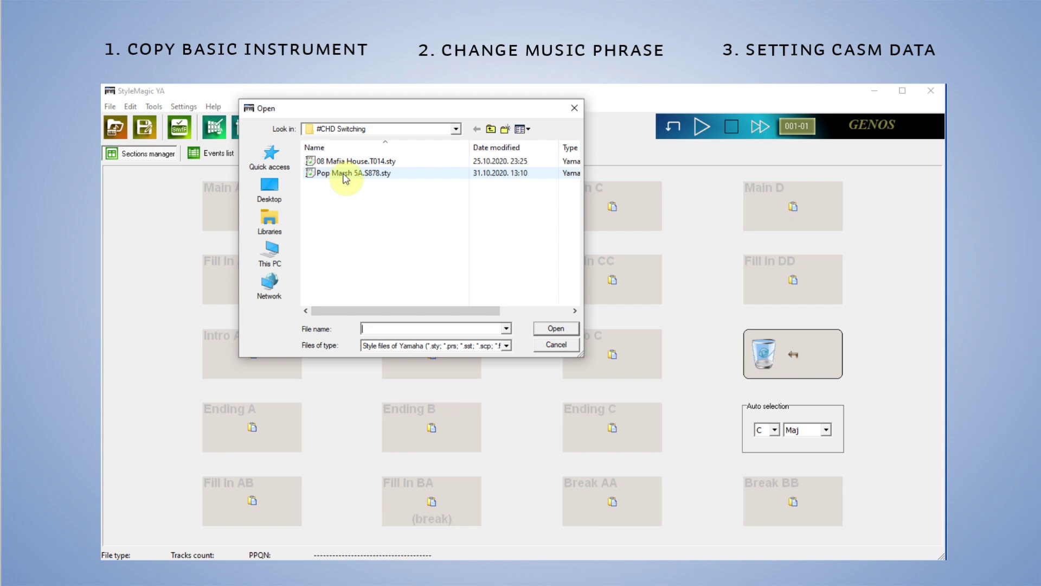
pyautogui.click(340, 174)
pyautogui.click(551, 324)
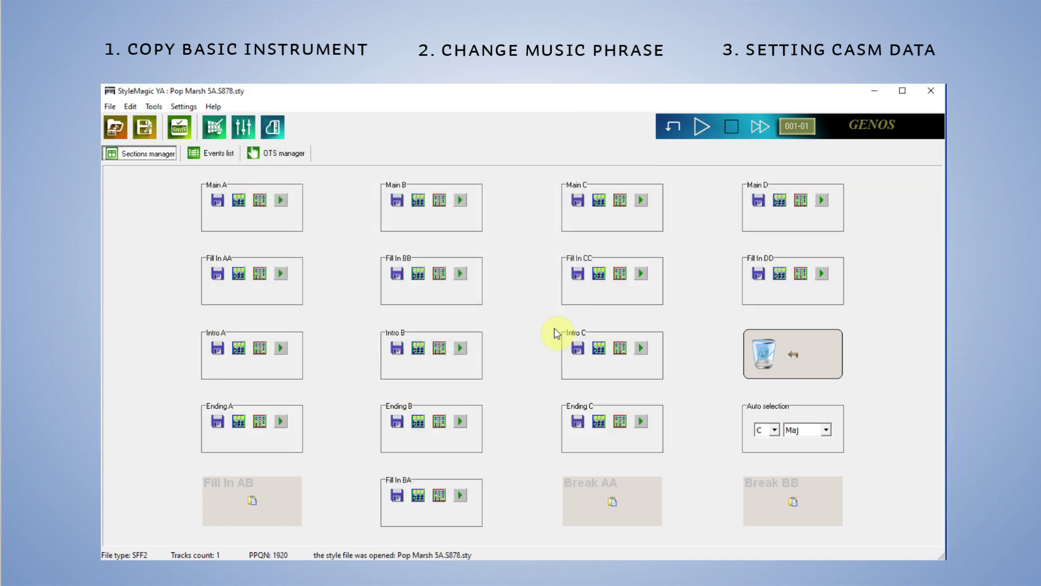
pyautogui.click(641, 201)
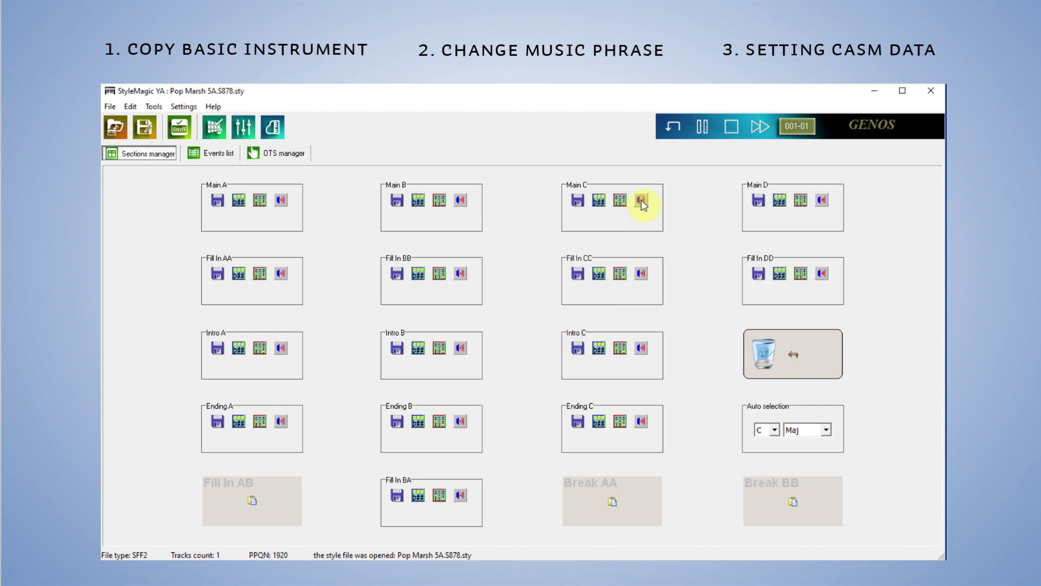
# In Main C's Channels manager, solo and audition the channel 11 bass.
pyautogui.click(599, 201)
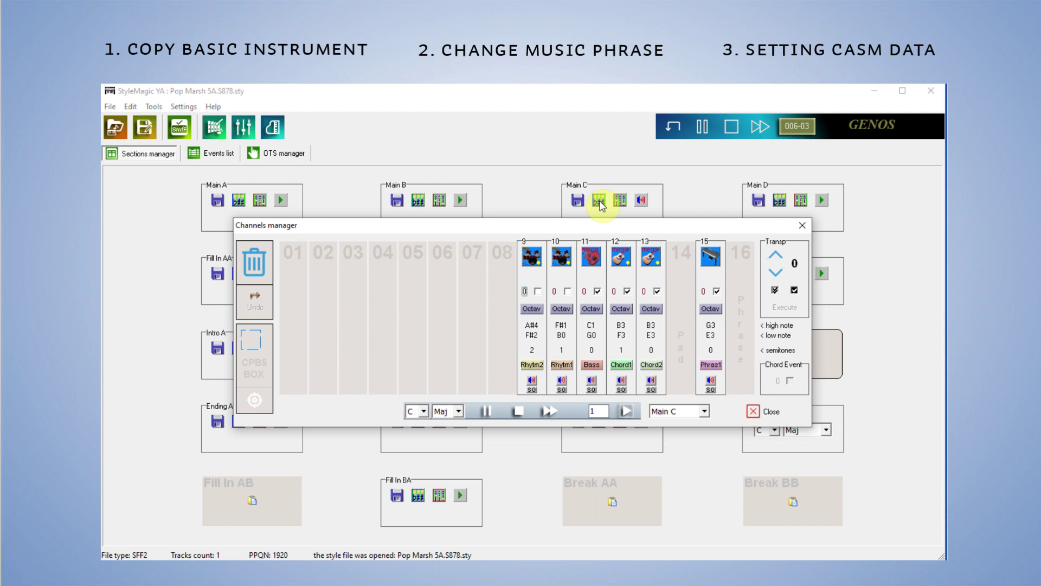
pyautogui.click(593, 389)
pyautogui.click(519, 412)
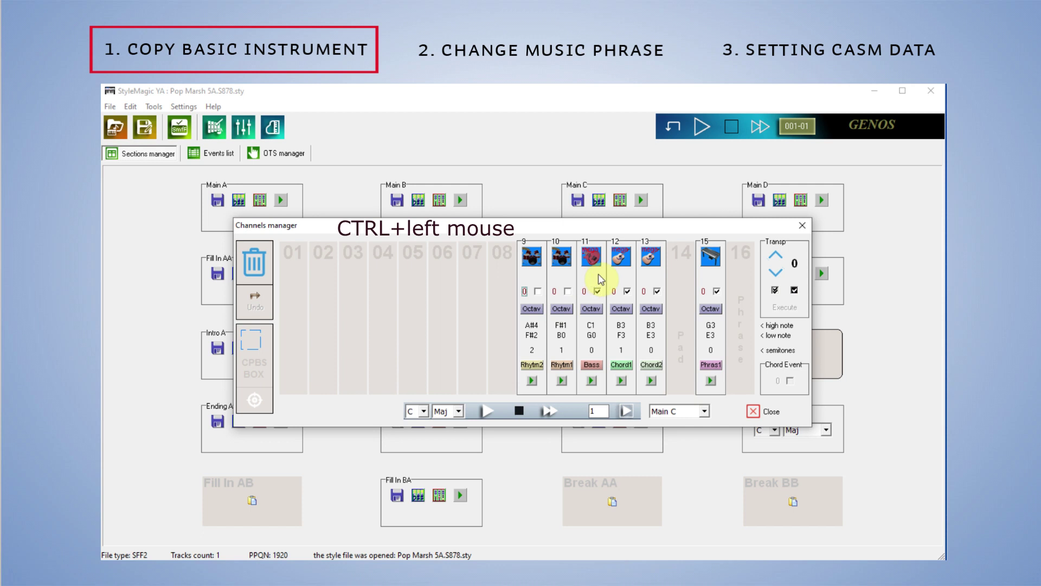
# Ctrl-drag channel 11 onto slot 02, audition the copy, and close the manager.
pyautogui.moveTo(598, 278); pyautogui.dragTo(322, 277)
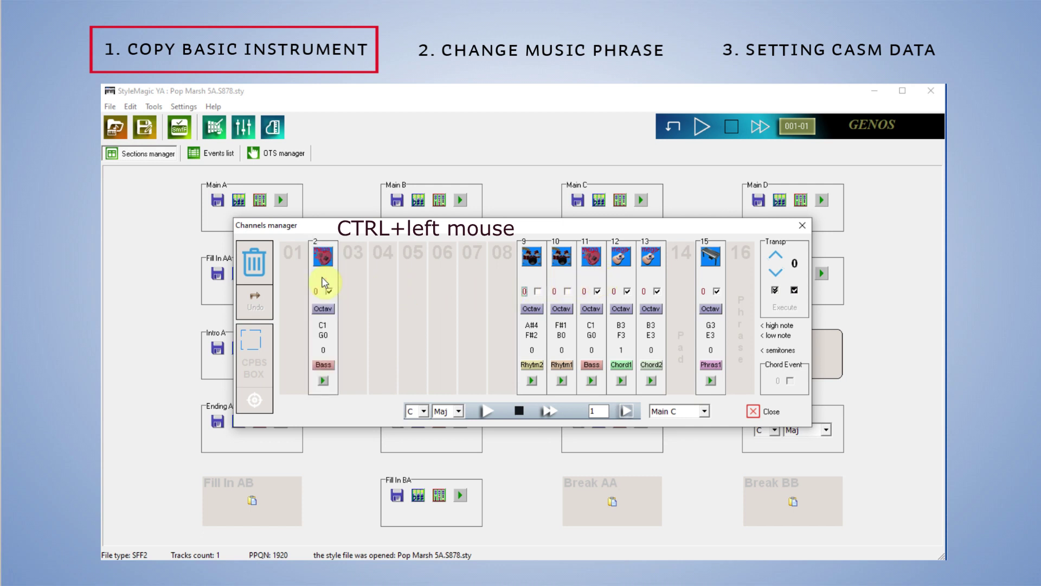
pyautogui.click(323, 382)
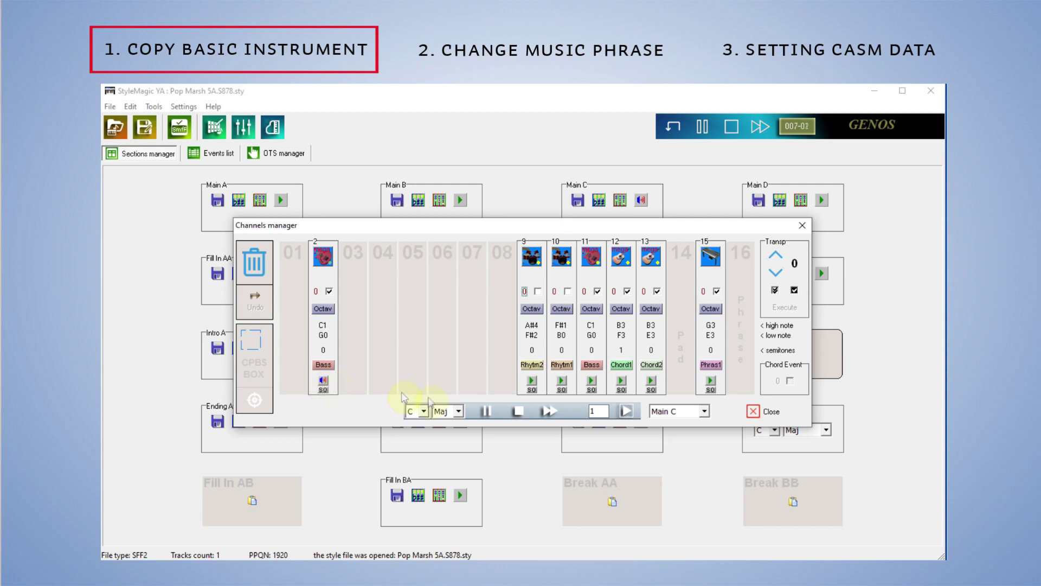
pyautogui.click(520, 412)
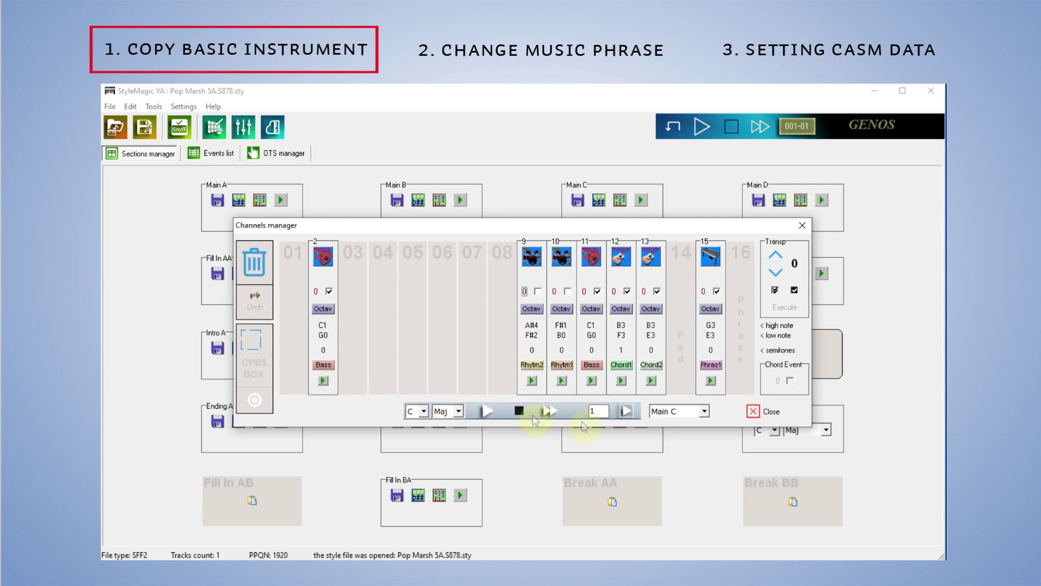
pyautogui.click(769, 413)
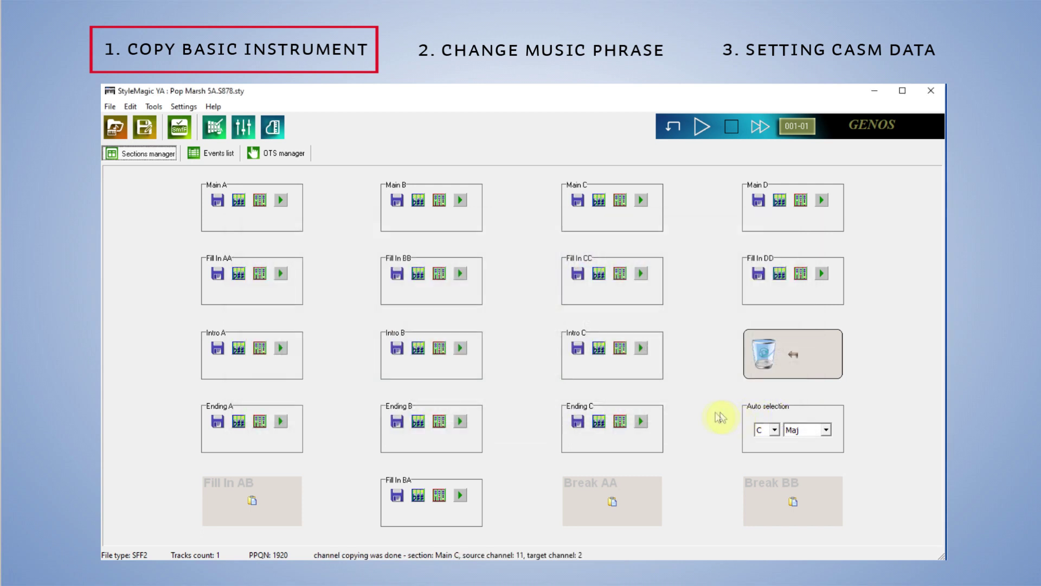
pyautogui.click(273, 128)
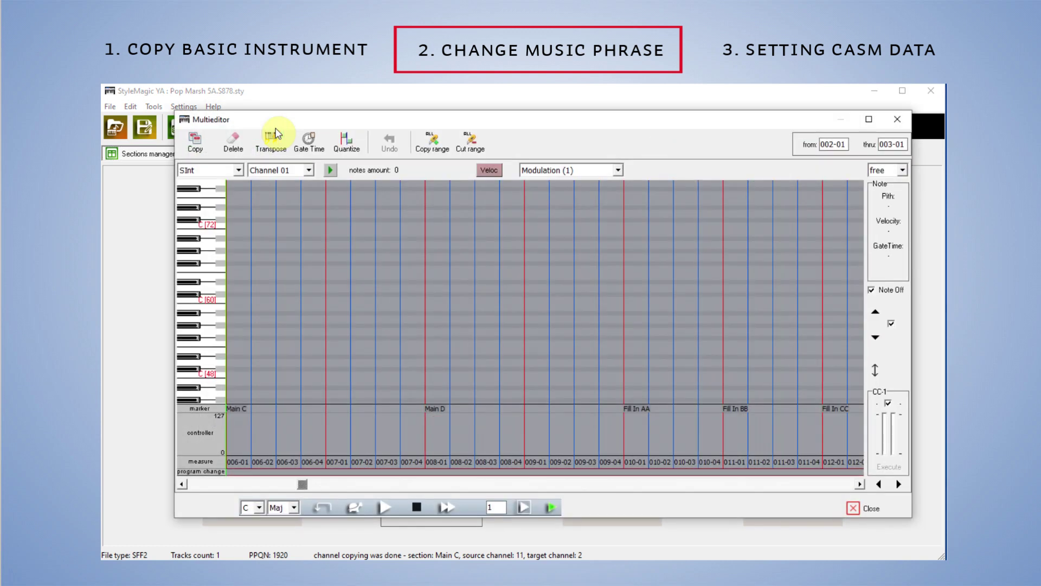
# Show Main C channel 02 in the Multieditor and play its copied bass phrase.
pyautogui.click(308, 171)
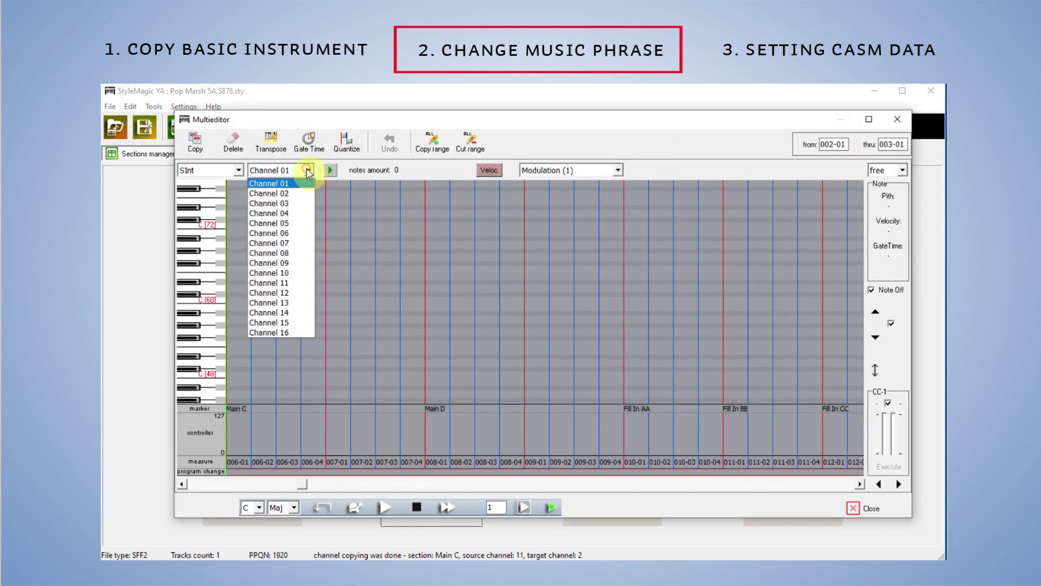
pyautogui.click(292, 193)
pyautogui.click(239, 171)
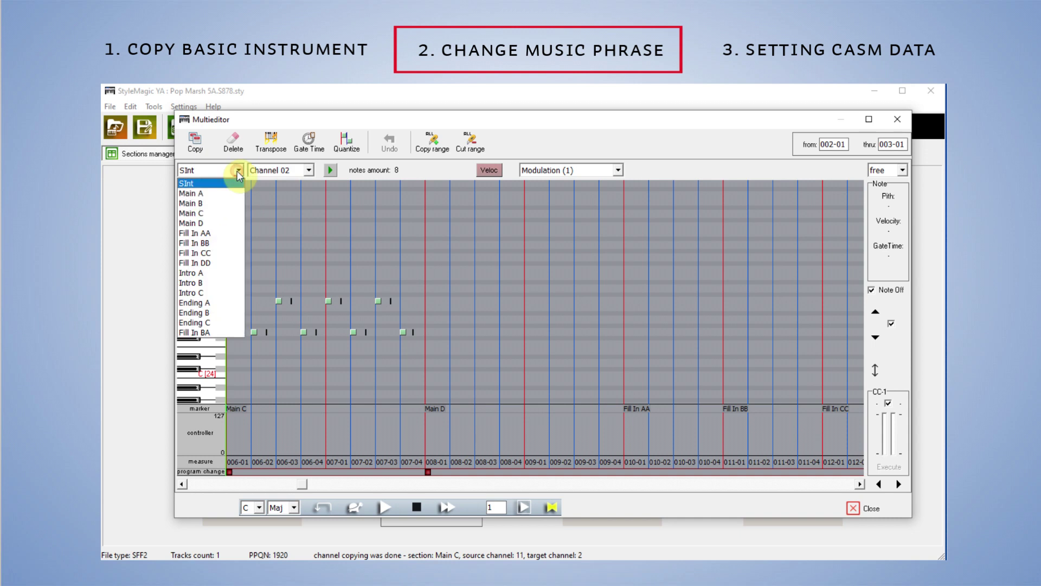
pyautogui.click(206, 213)
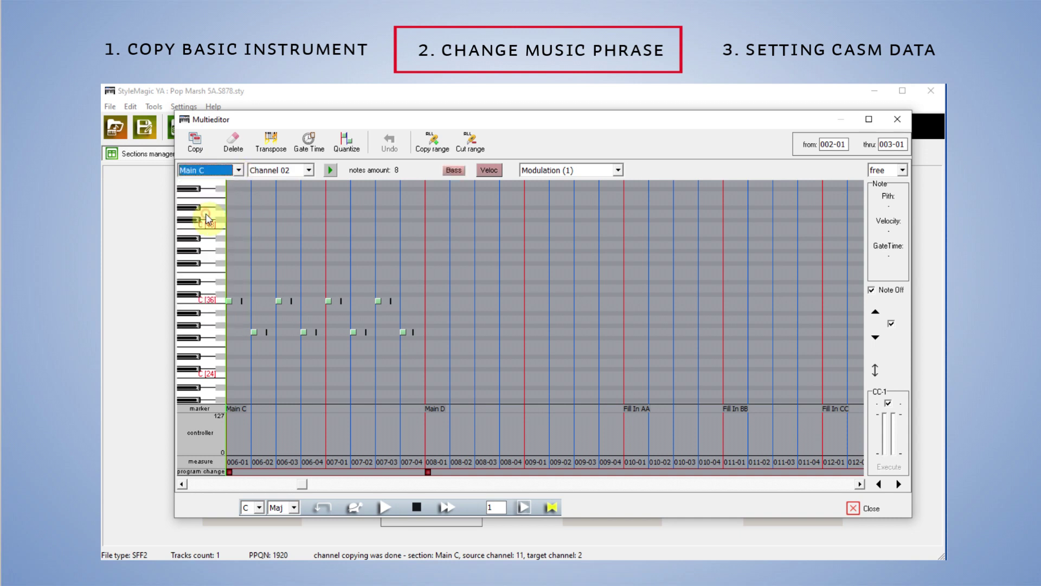
pyautogui.moveTo(325, 271); pyautogui.dragTo(461, 272)
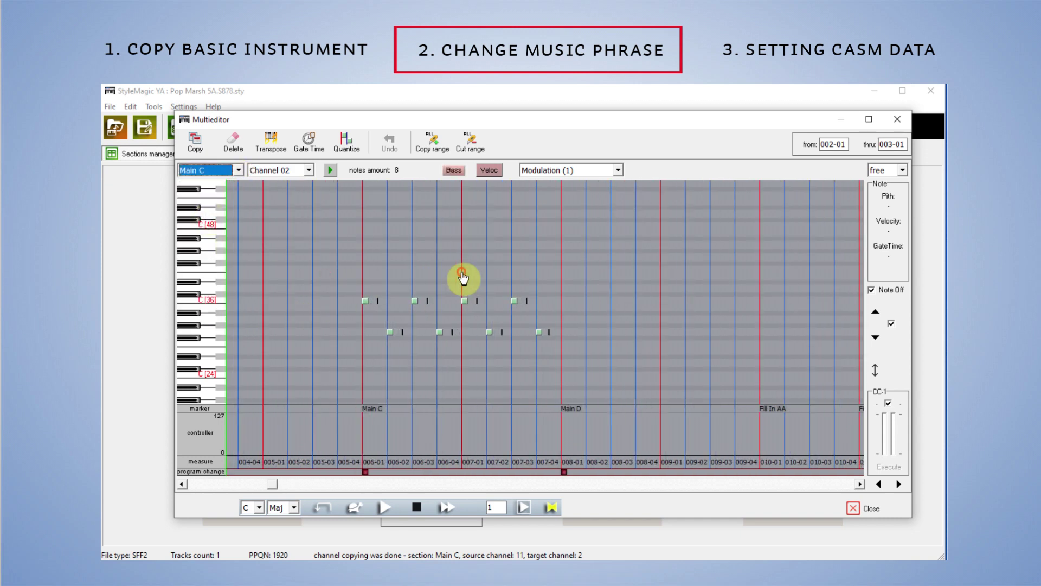
pyautogui.click(330, 170)
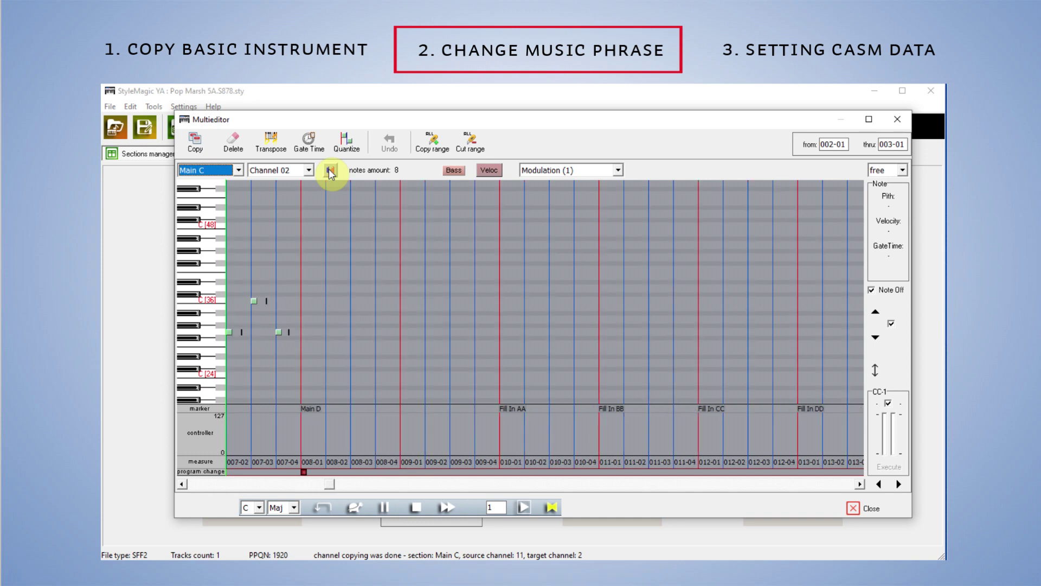
pyautogui.click(330, 172)
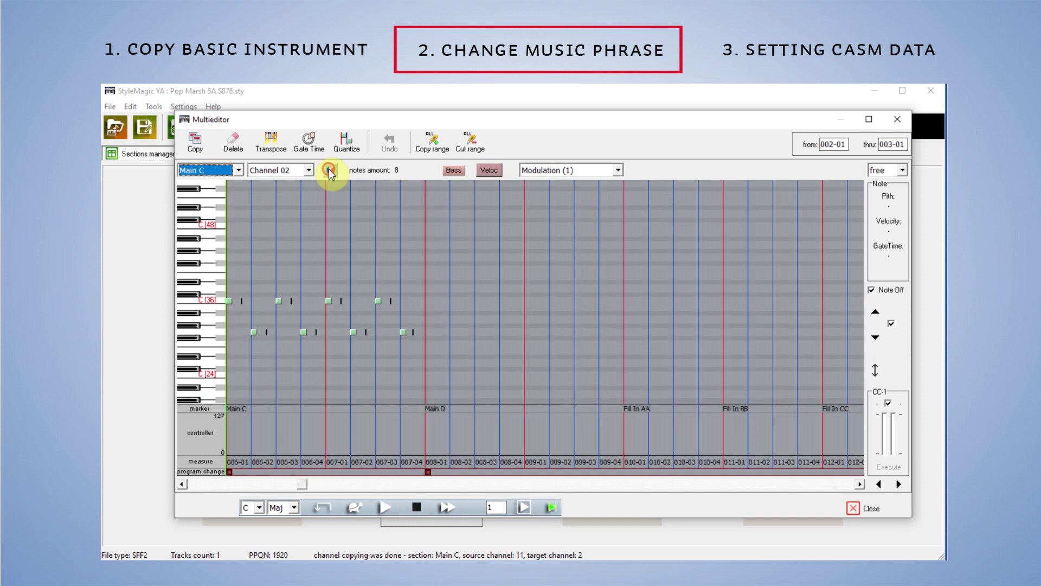
# Zoom the piano roll in horizontally three times and open the snap resolution list.
pyautogui.click(900, 485)
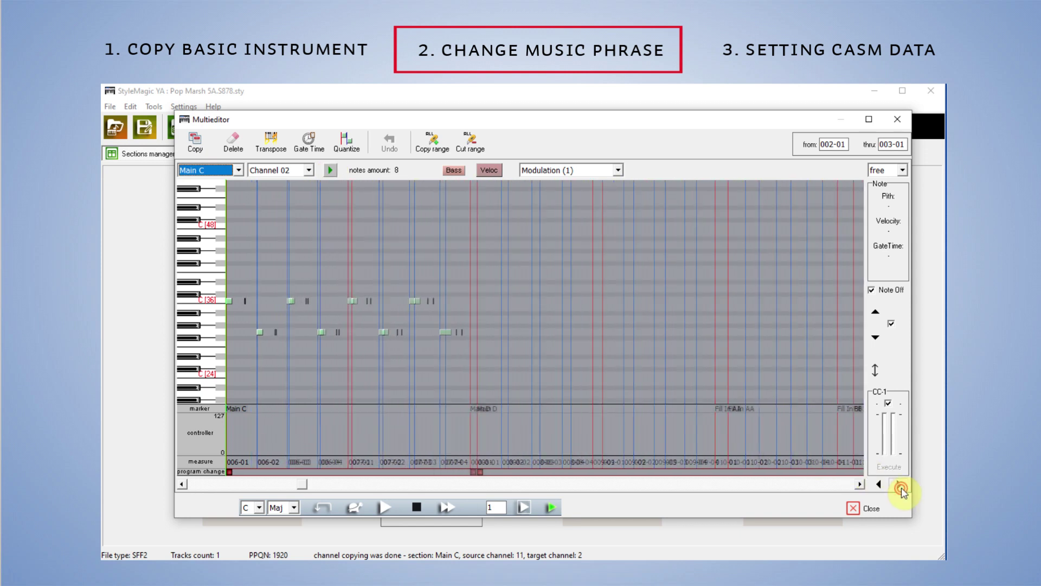
pyautogui.click(900, 486)
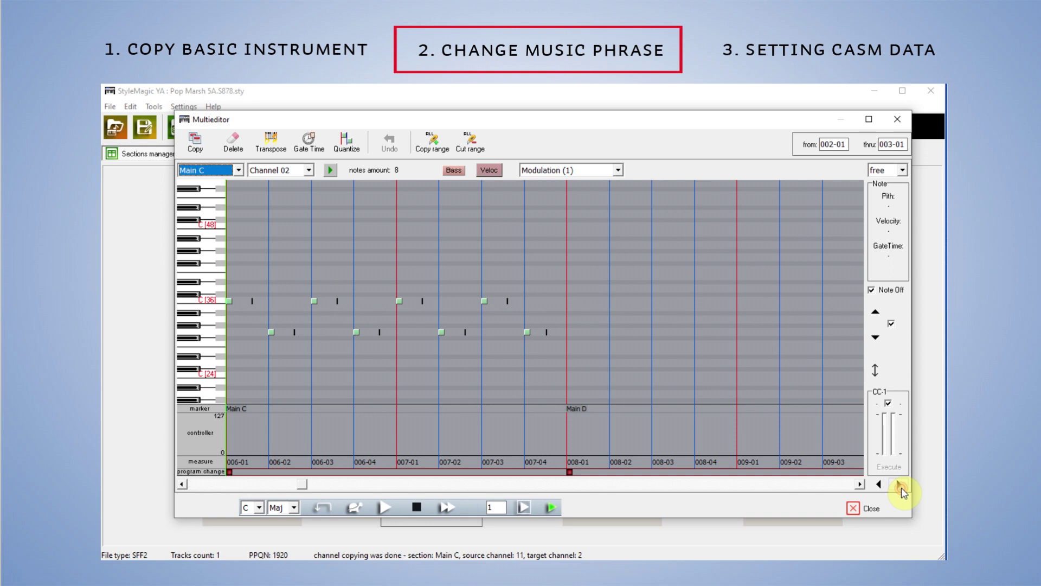
pyautogui.click(900, 486)
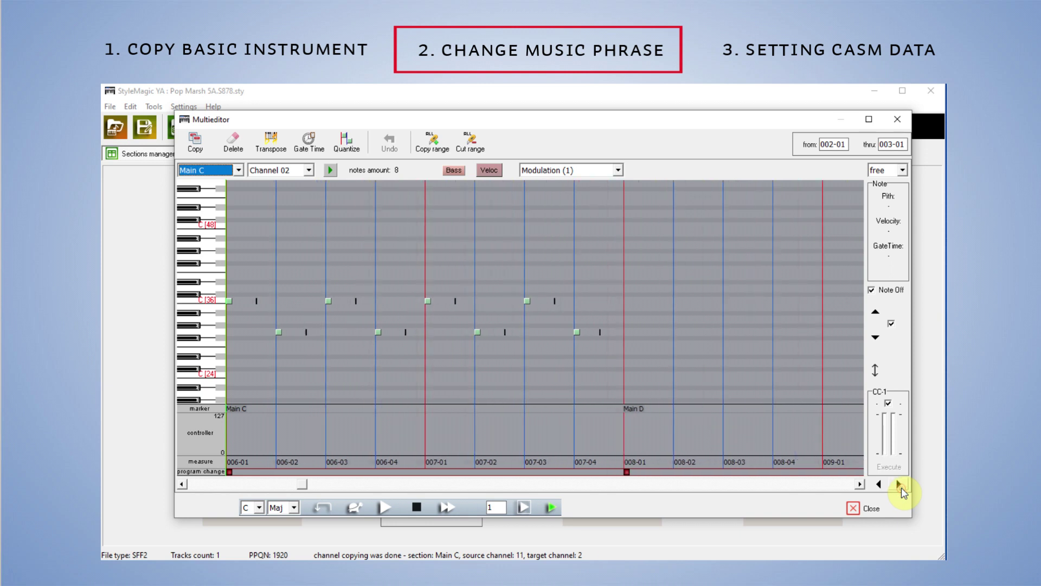
pyautogui.click(903, 173)
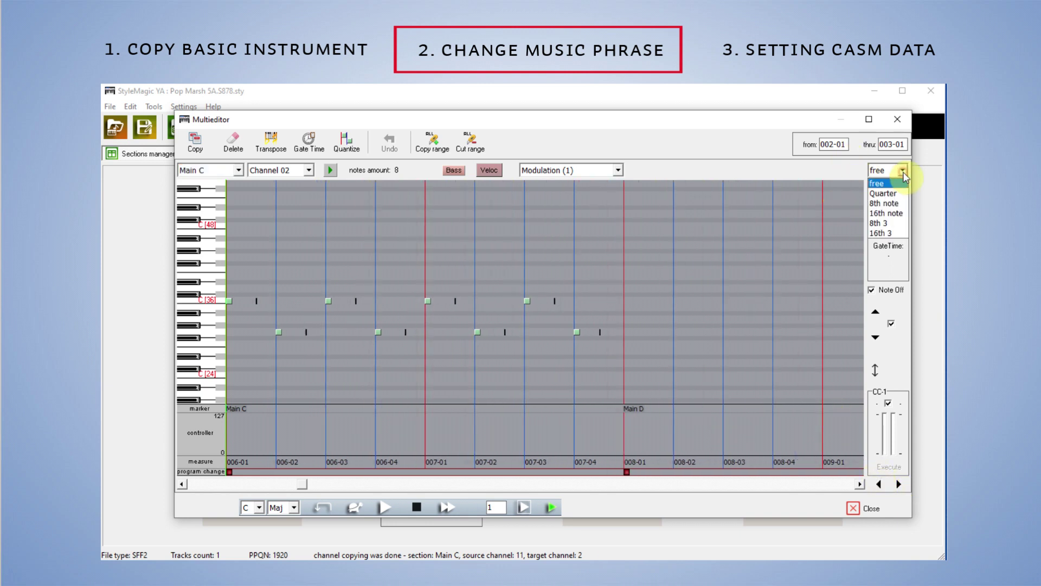
# Snap to 16th notes and Ctrl-copy the 007-02 note to a higher pitch.
pyautogui.click(896, 214)
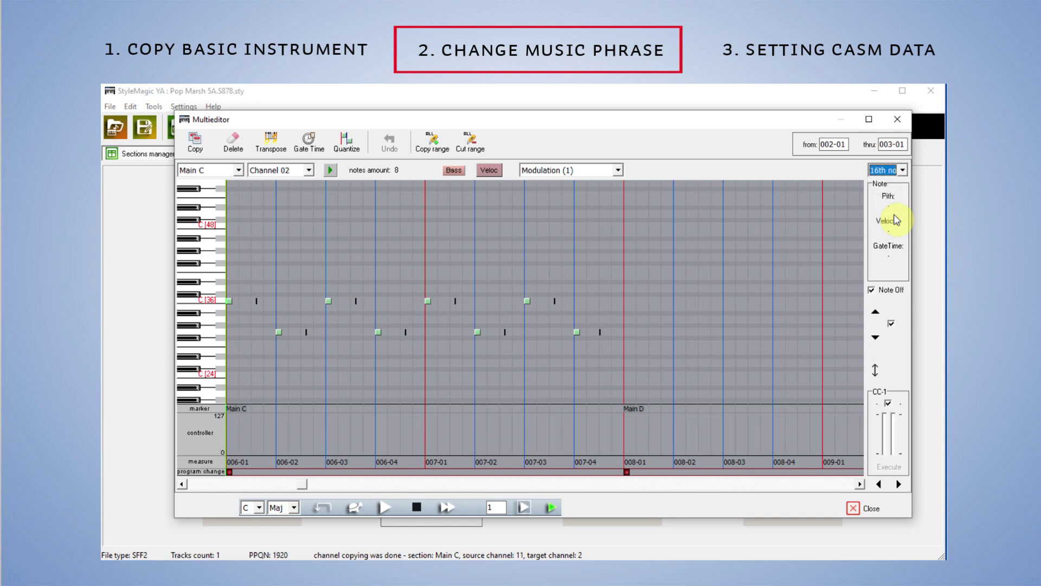
pyautogui.click(477, 332)
pyautogui.moveTo(480, 336); pyautogui.dragTo(481, 265)
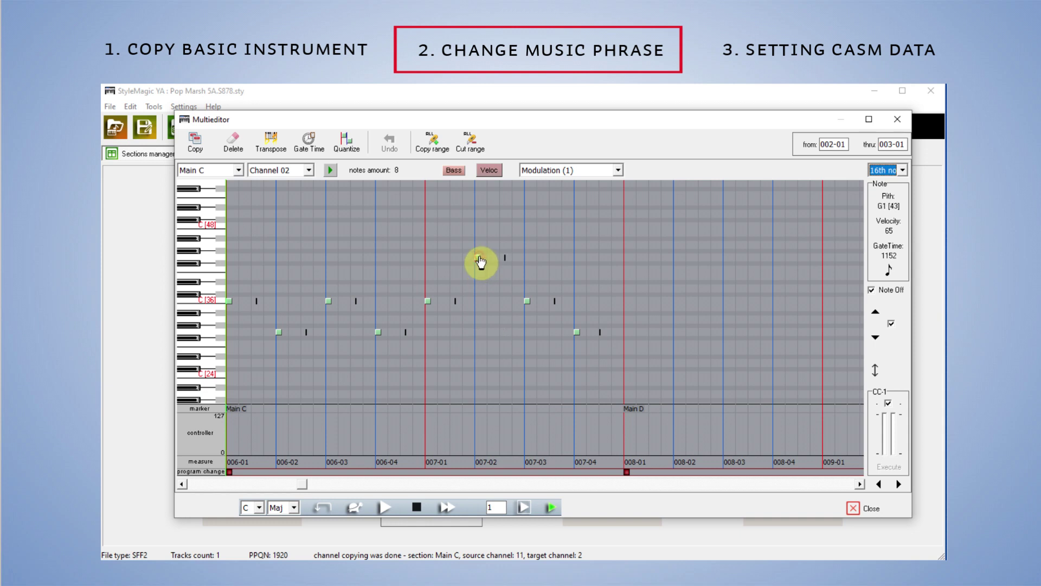
# Shorten the gate time of the 007-01 note.
pyautogui.doubleClick(428, 302)
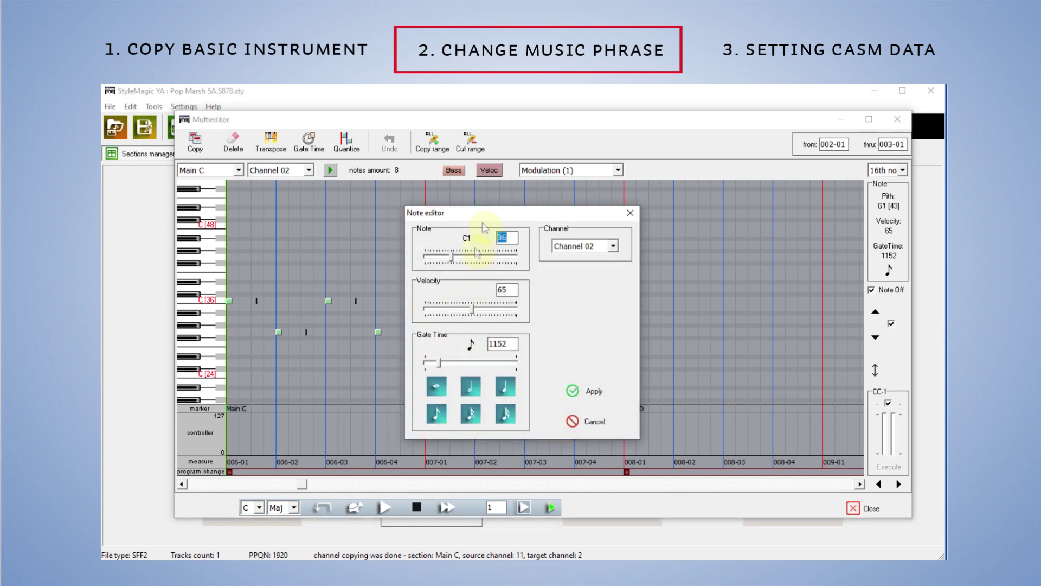
pyautogui.moveTo(488, 213); pyautogui.dragTo(668, 195)
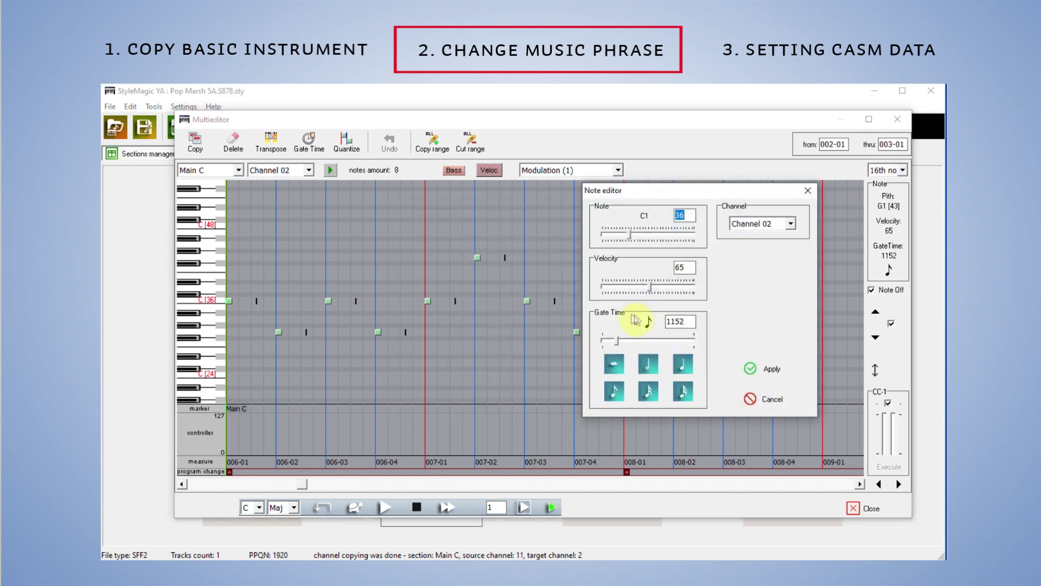
pyautogui.moveTo(618, 344); pyautogui.dragTo(617, 344)
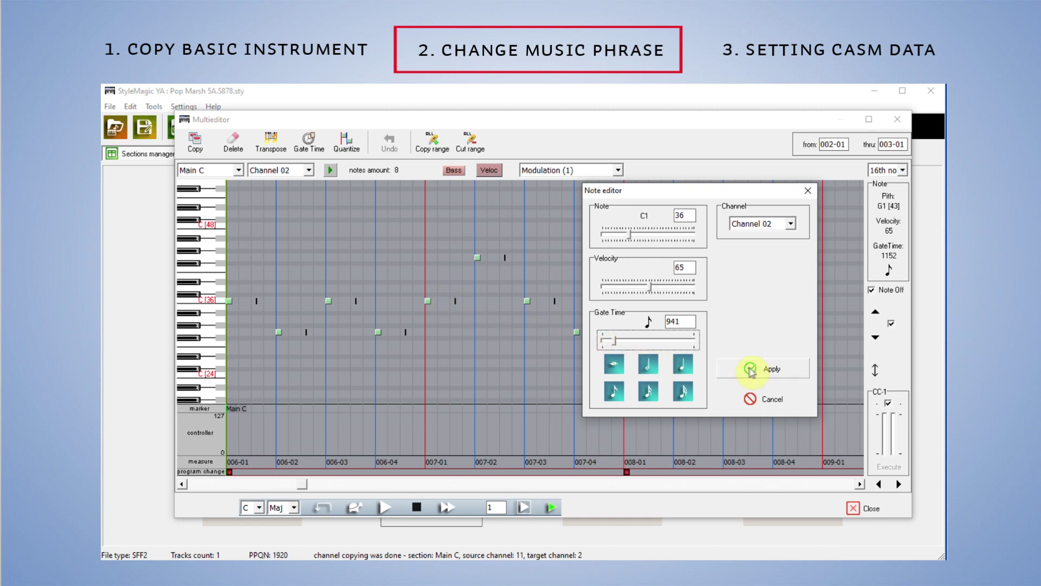
pyautogui.click(768, 374)
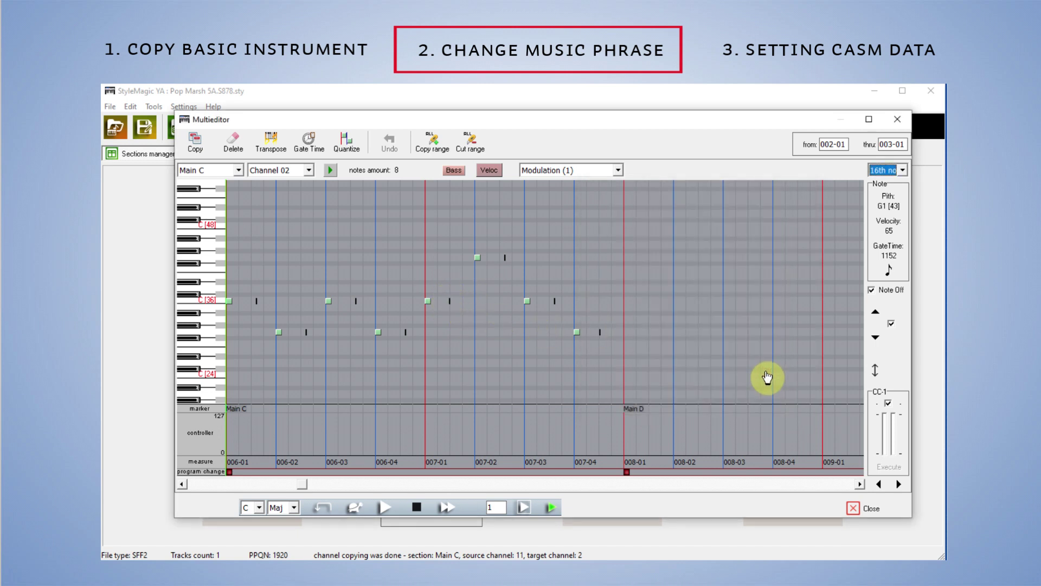
# Lengthen the G1 note's gate time to 1728.
pyautogui.doubleClick(478, 259)
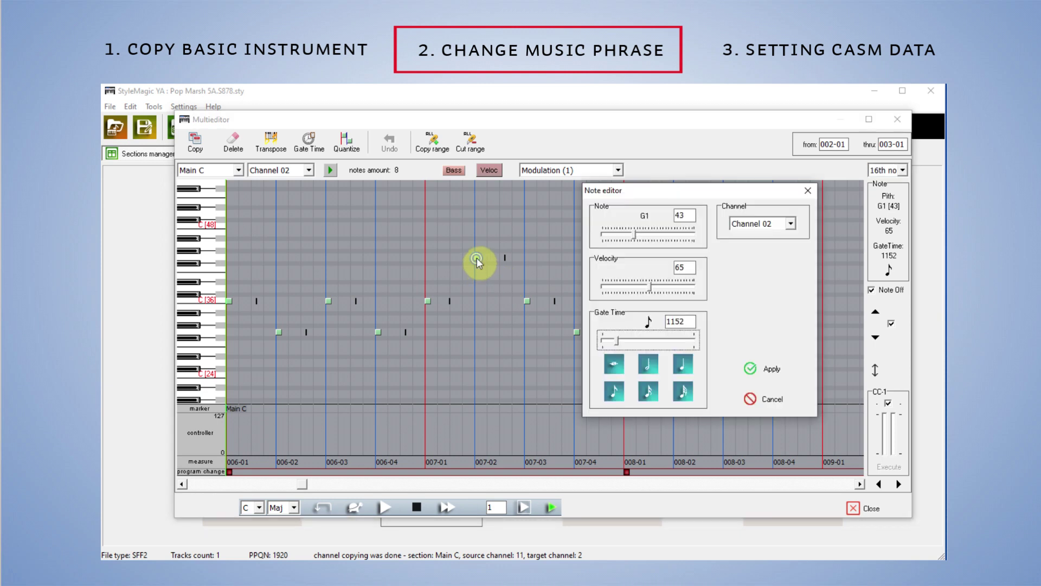
pyautogui.click(685, 368)
pyautogui.click(684, 369)
pyautogui.click(771, 369)
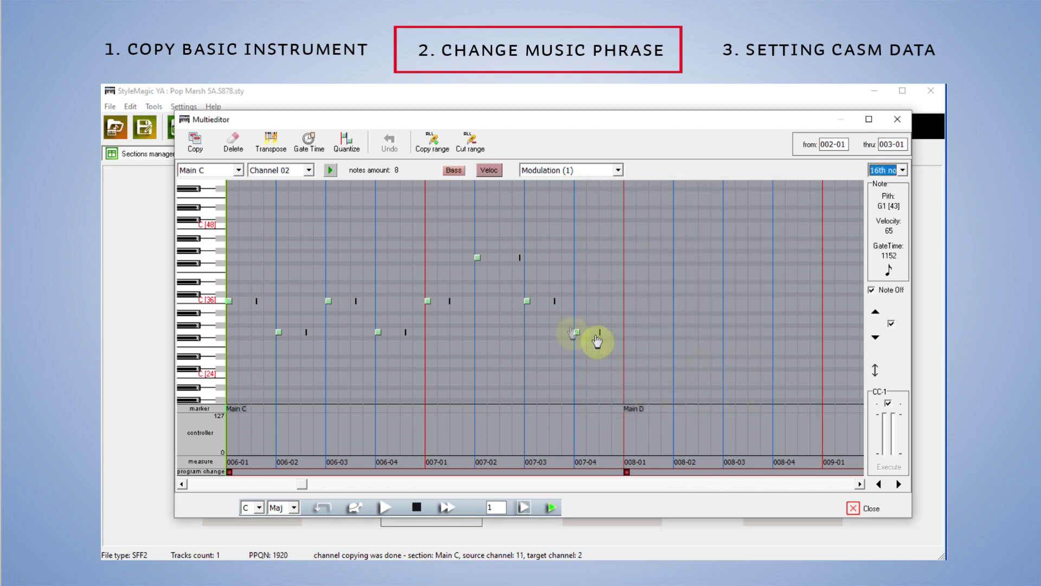
# Raise the G0 note at 007-04 to a higher pitch.
pyautogui.click(528, 302)
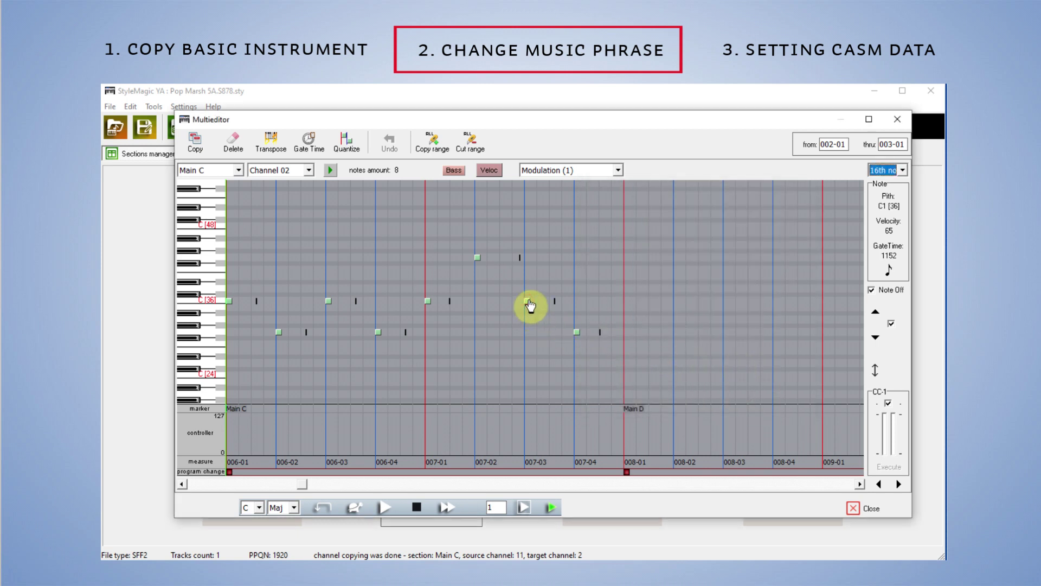
pyautogui.click(577, 333)
pyautogui.moveTo(579, 339); pyautogui.dragTo(580, 296)
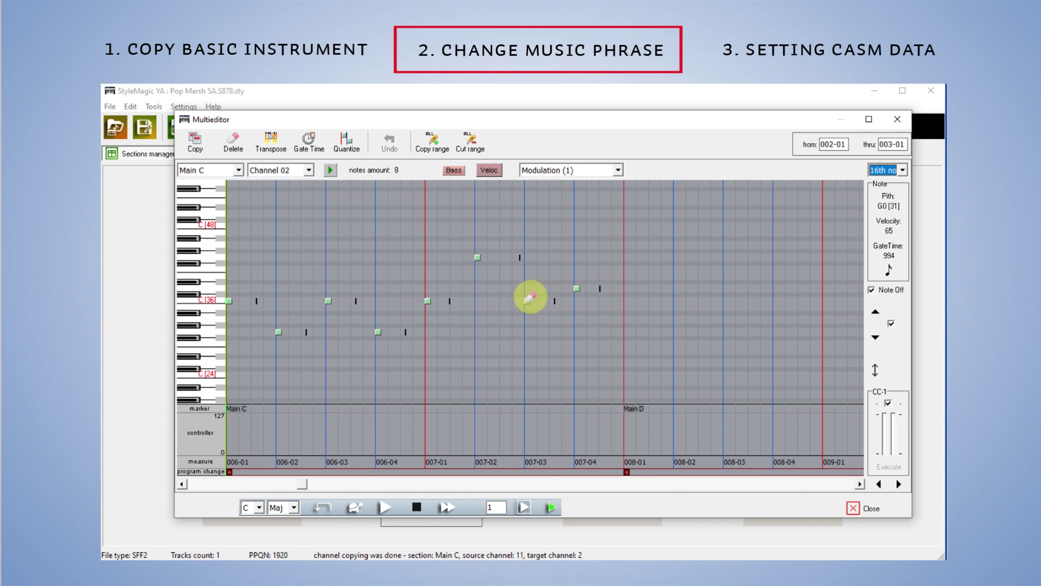
# Replace the 007-03 note with two short C1 notes and add a higher note after 007-04.
pyautogui.click(529, 299)
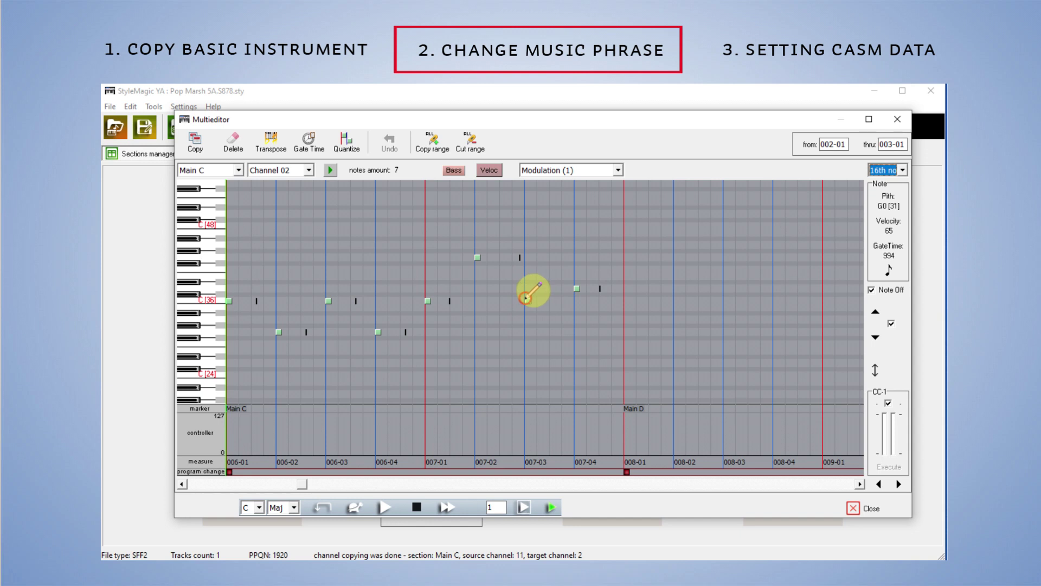
pyautogui.moveTo(525, 298); pyautogui.dragTo(543, 295)
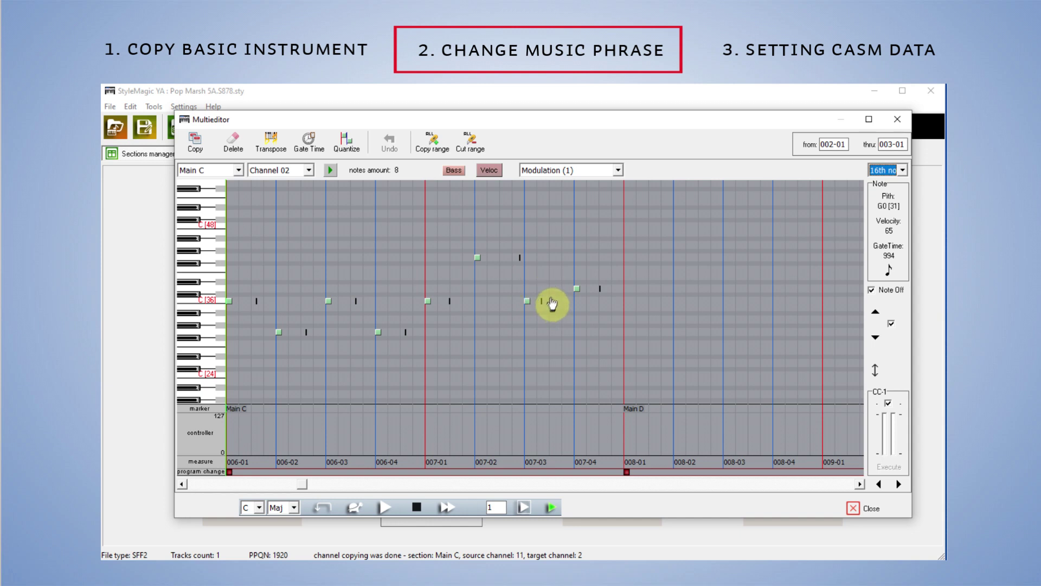
pyautogui.moveTo(551, 299); pyautogui.dragTo(571, 299)
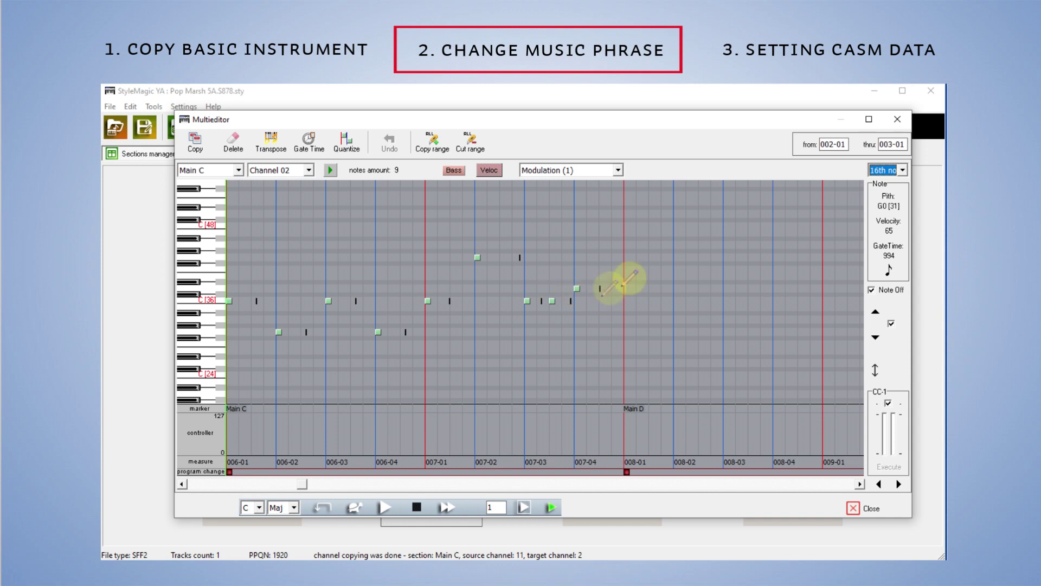
pyautogui.moveTo(602, 275); pyautogui.dragTo(621, 275)
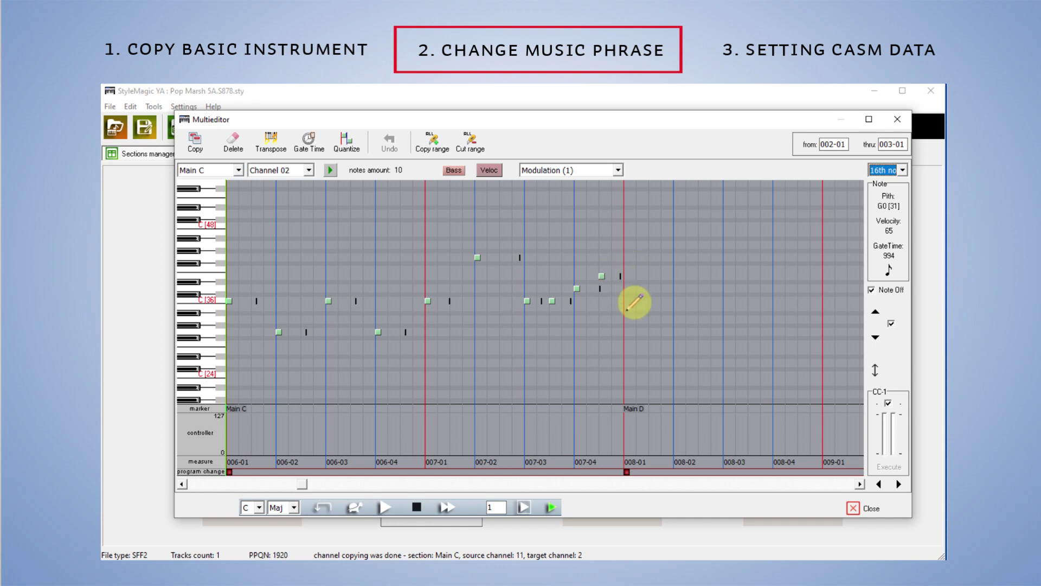
pyautogui.click(900, 484)
pyautogui.click(901, 485)
pyautogui.click(862, 484)
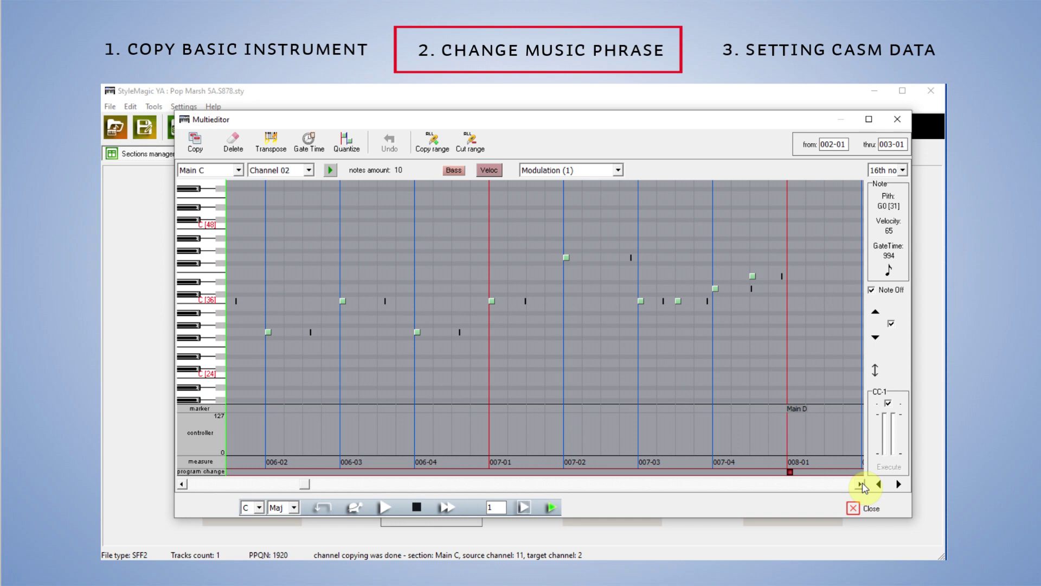
# Lower the velocity of the 007-03 note and the E1 note (to 65), then play channel 02.
pyautogui.doubleClick(677, 302)
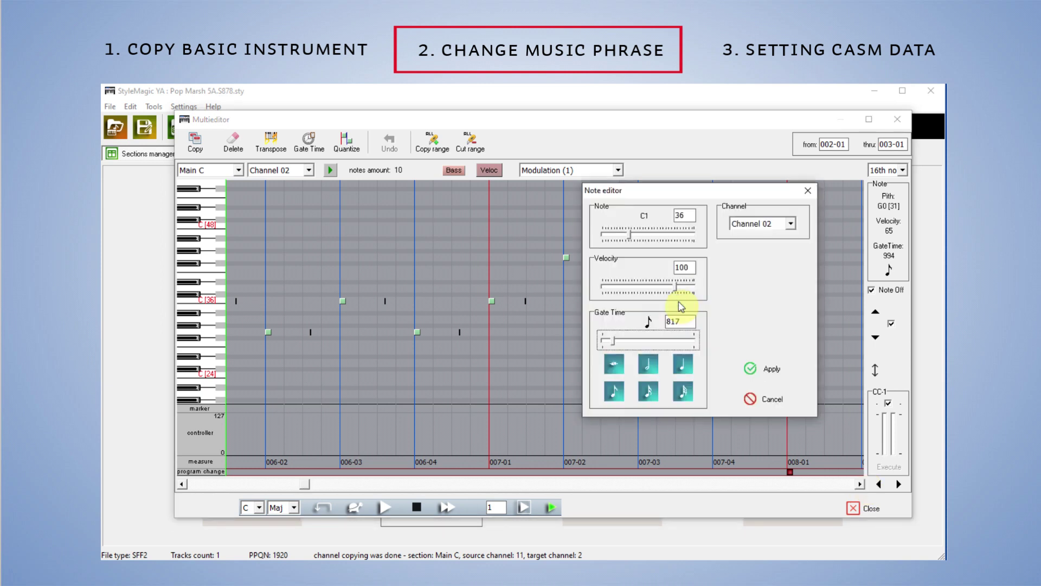
pyautogui.moveTo(677, 295); pyautogui.dragTo(647, 292)
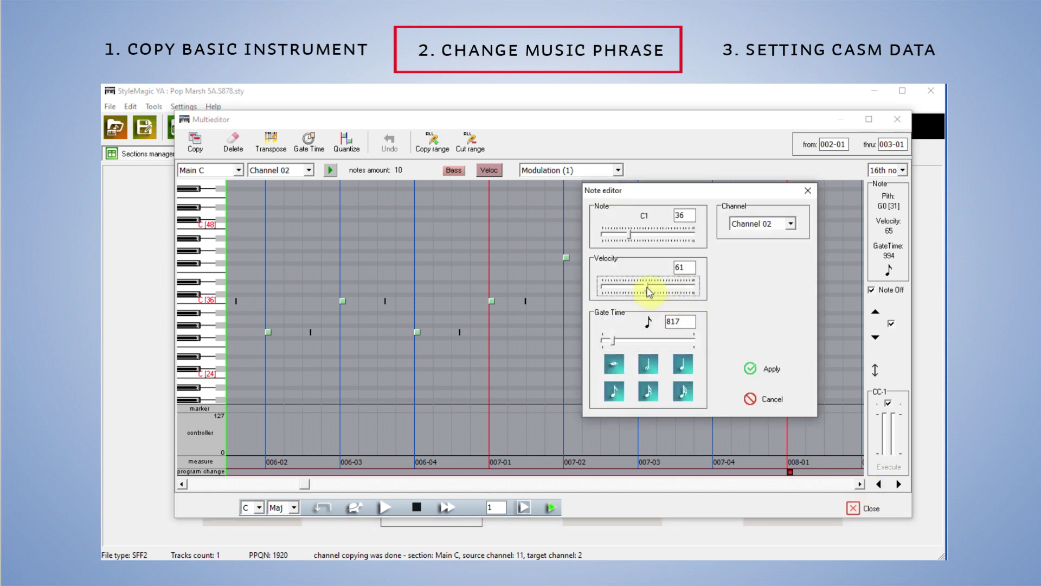
pyautogui.click(769, 371)
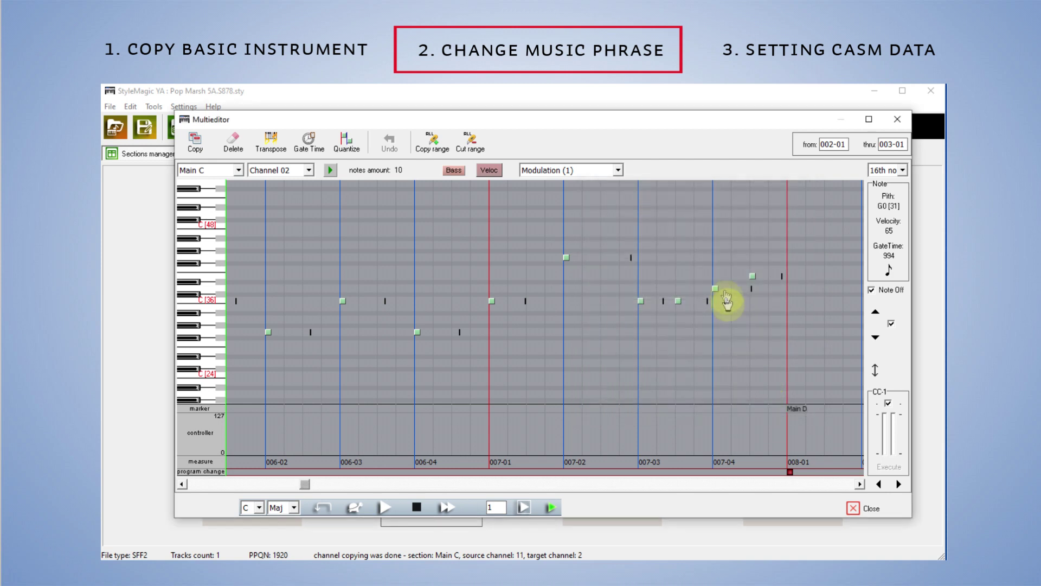
pyautogui.doubleClick(752, 277)
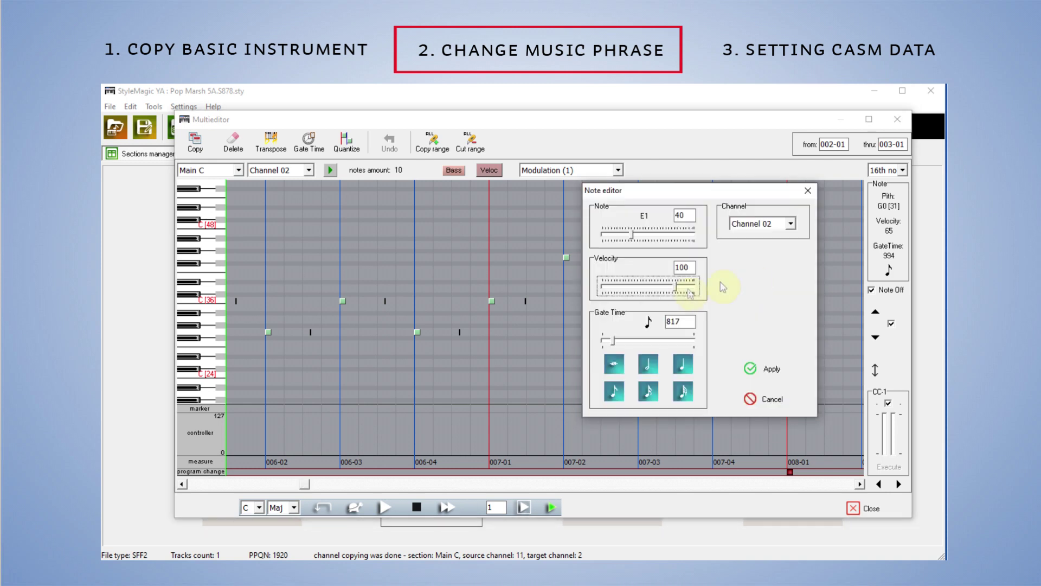
pyautogui.moveTo(678, 292); pyautogui.dragTo(654, 293)
pyautogui.click(765, 368)
pyautogui.click(330, 170)
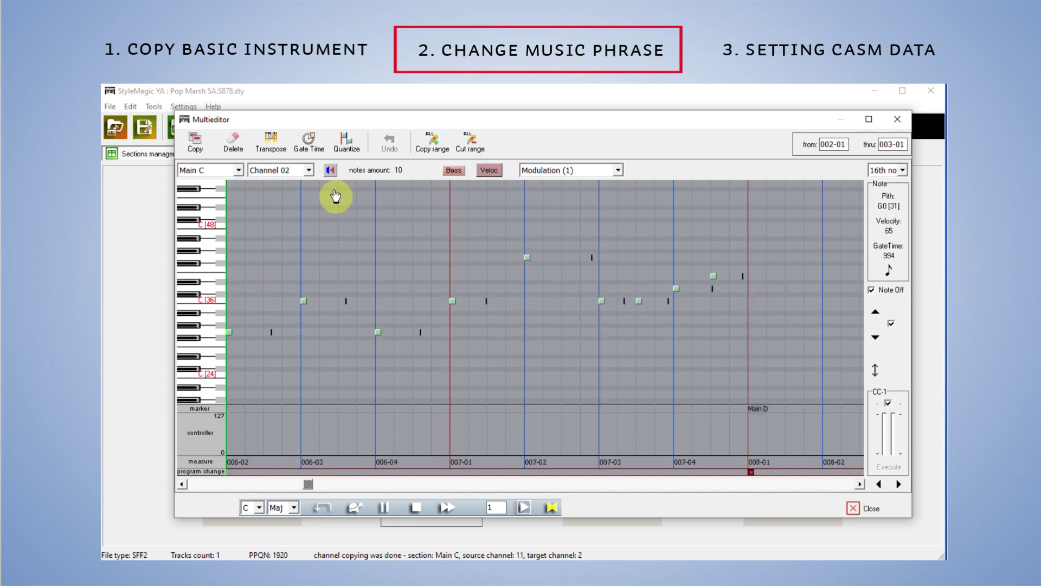
# Stop playback and lower the velocity of a C1 note.
pyautogui.click(332, 176)
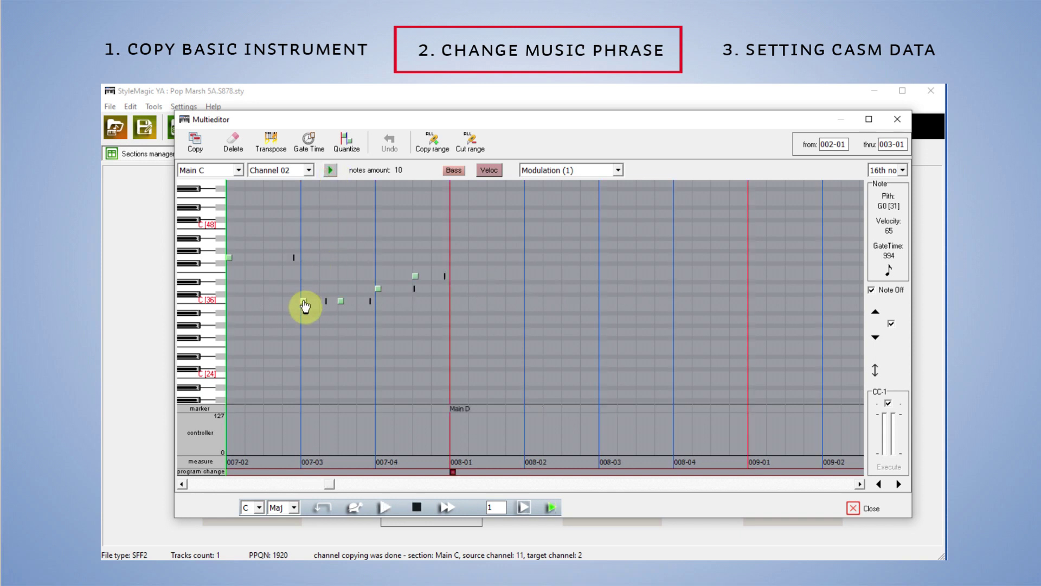
pyautogui.doubleClick(304, 301)
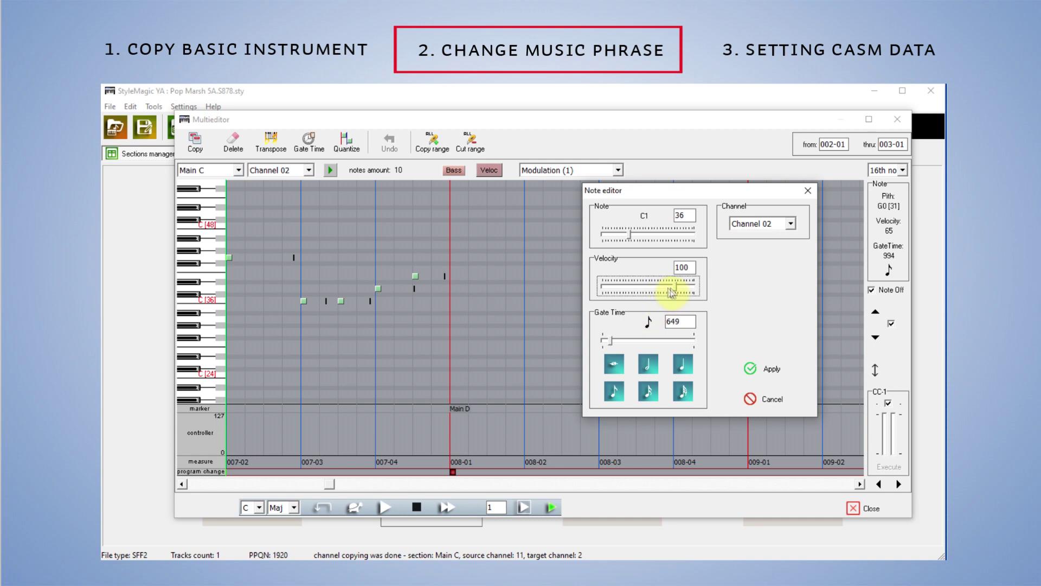
pyautogui.moveTo(676, 292); pyautogui.dragTo(658, 294)
pyautogui.click(768, 371)
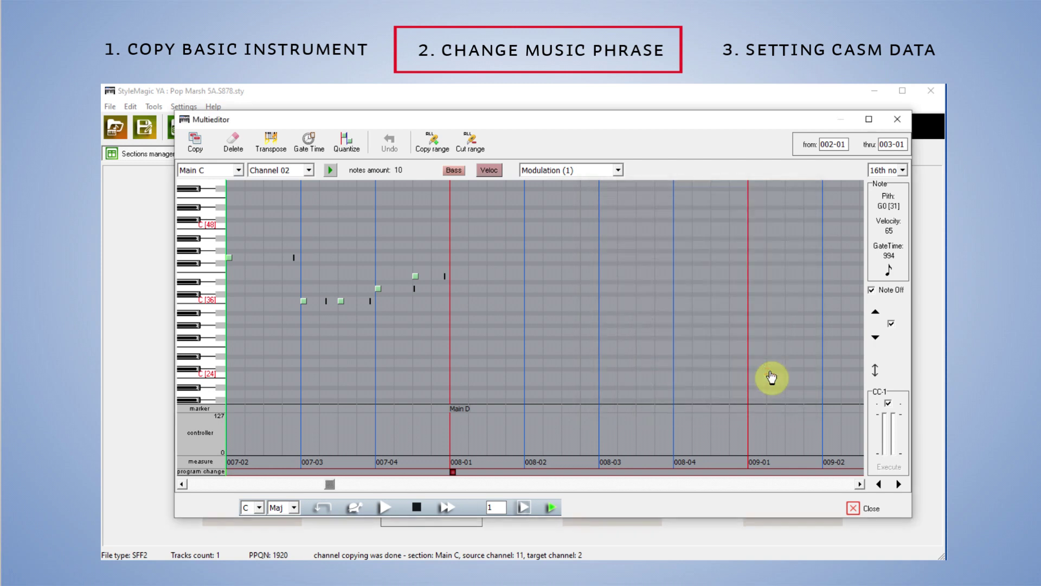
# Play and stop the channel 02 phrase, then set the range From 006-01 thru 007-01.
pyautogui.click(331, 170)
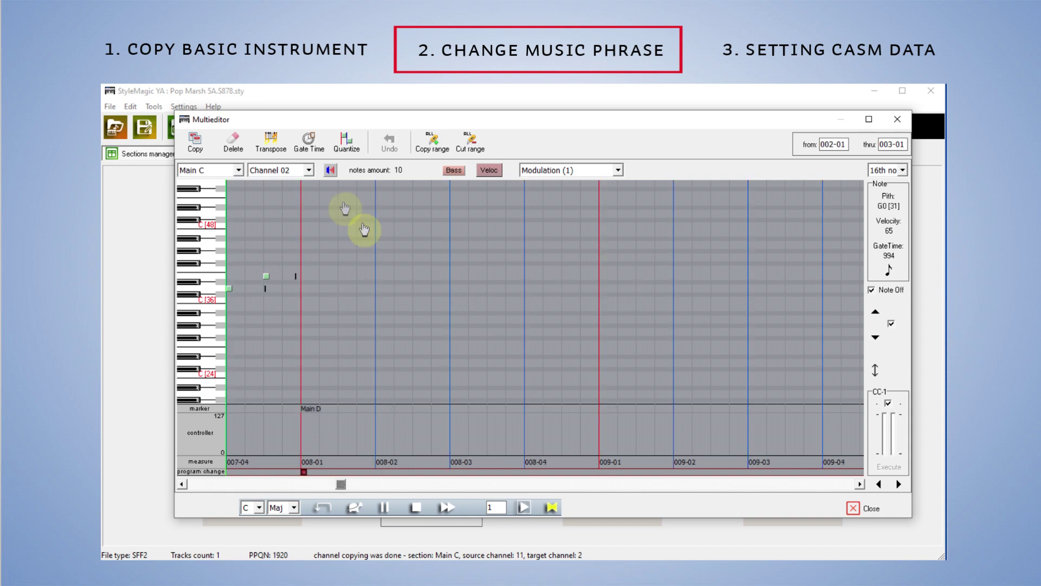
pyautogui.click(331, 171)
pyautogui.click(331, 170)
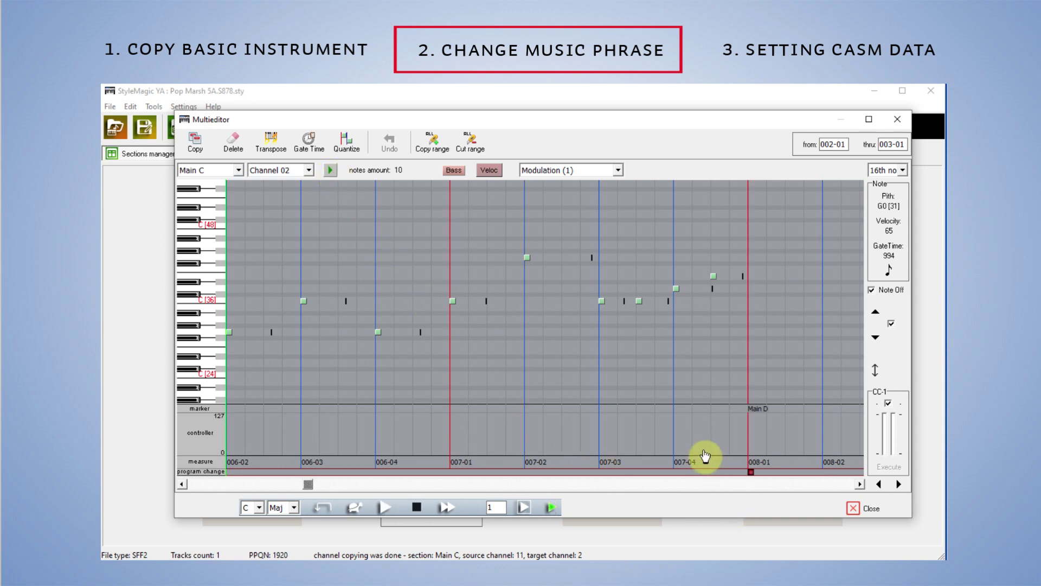
pyautogui.moveTo(308, 485); pyautogui.dragTo(301, 491)
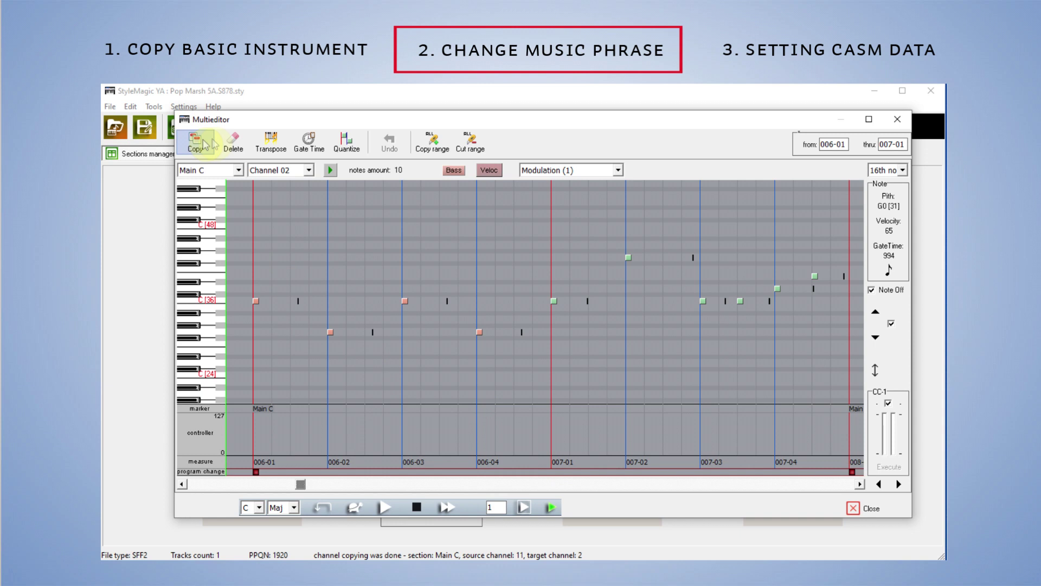
# Delete bar 006's channel 02 notes, copy bar 007's phrase into bar 006, and play it.
pyautogui.click(235, 143)
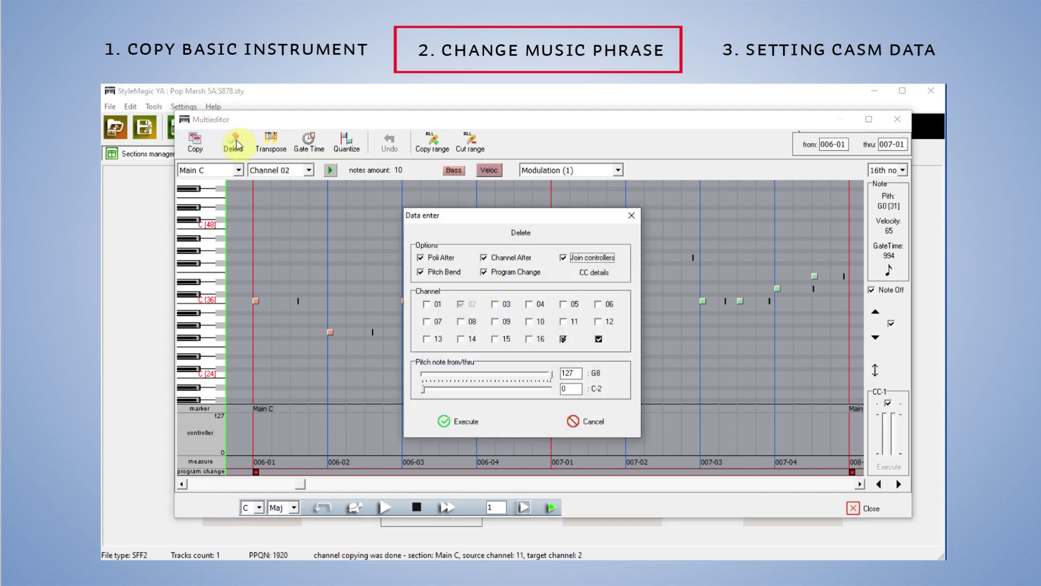
pyautogui.click(465, 422)
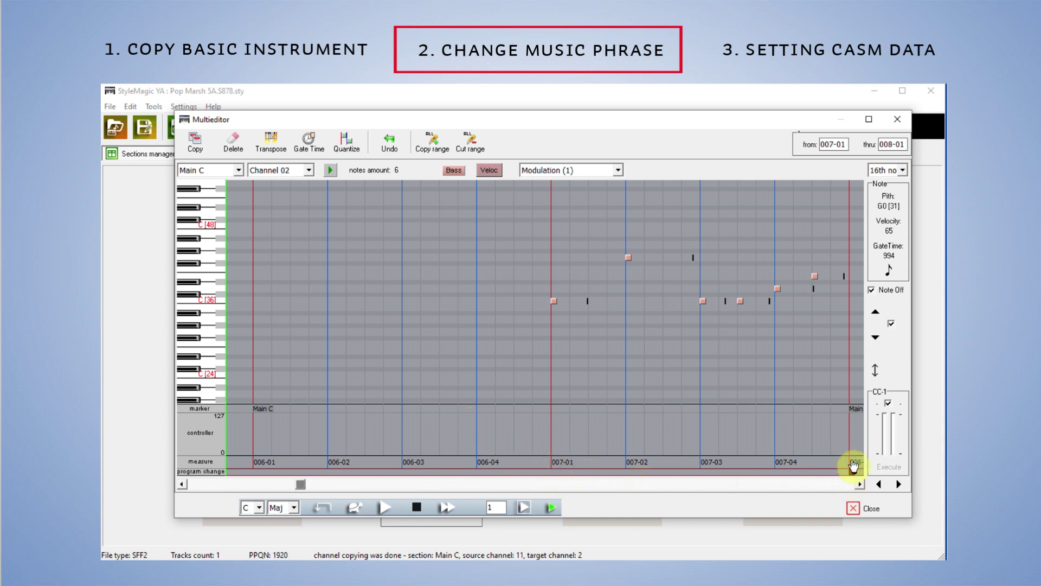
pyautogui.click(195, 144)
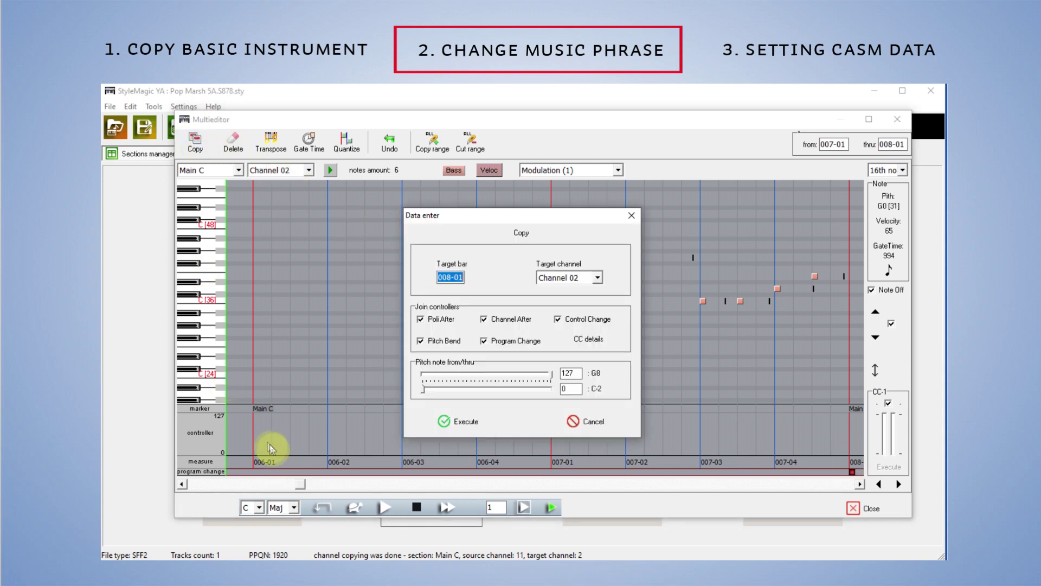
pyautogui.click(446, 278)
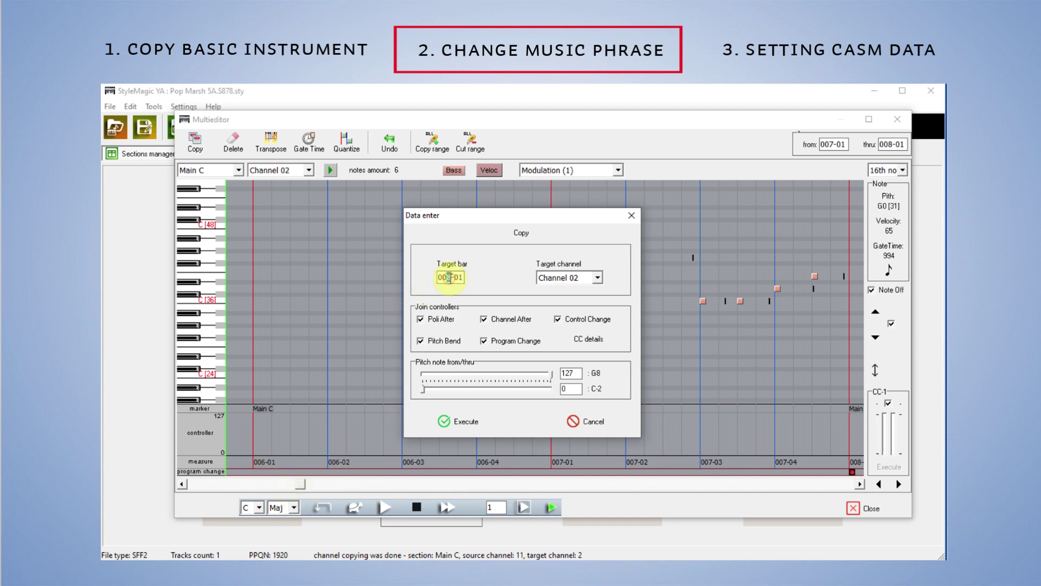
pyautogui.click(461, 423)
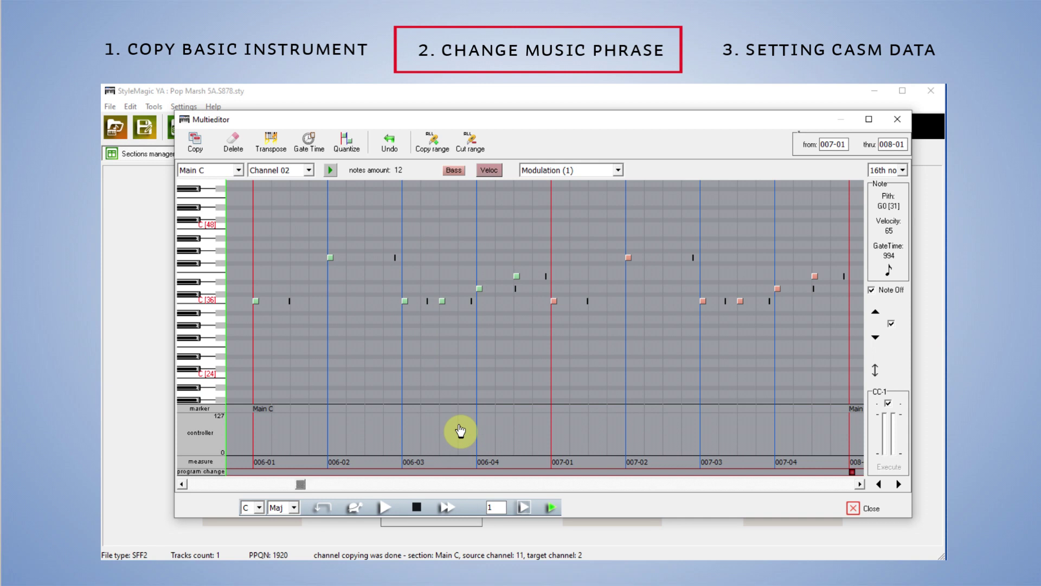
pyautogui.click(331, 171)
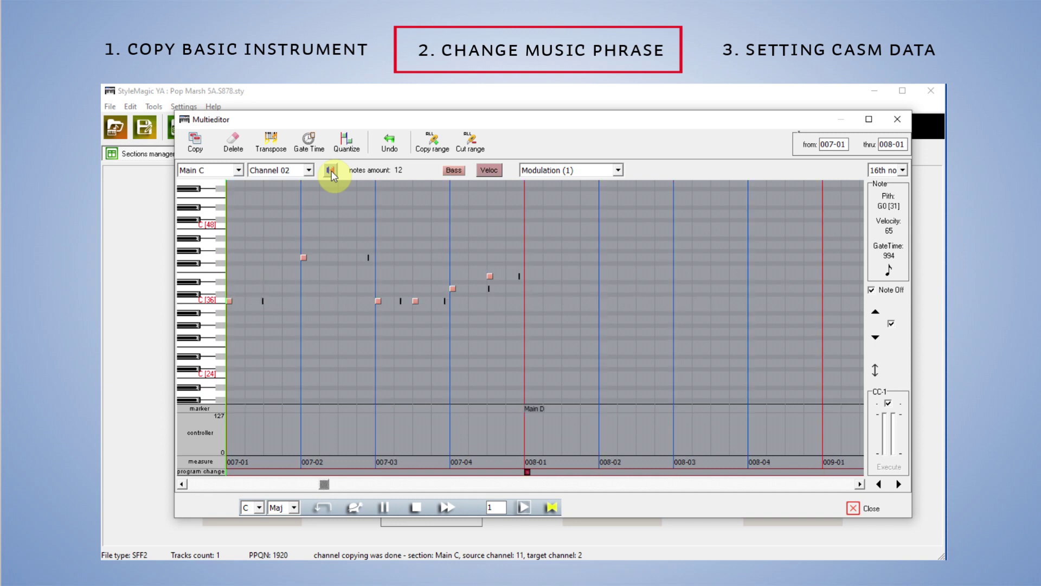
pyautogui.click(331, 171)
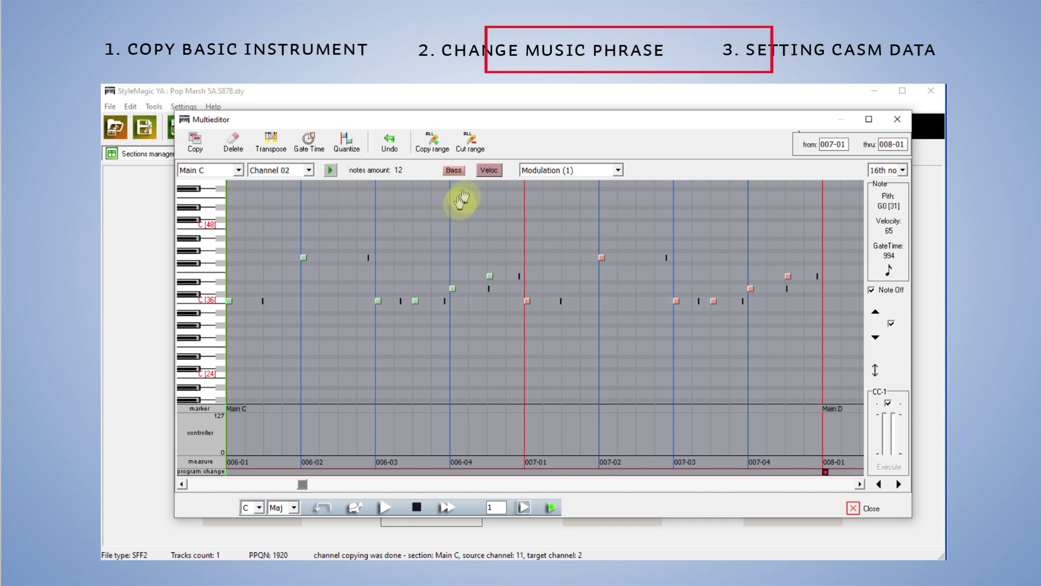
# Set channel 02's Bass CASM source chord to Maj with Melodic Minor NTT.
pyautogui.click(455, 171)
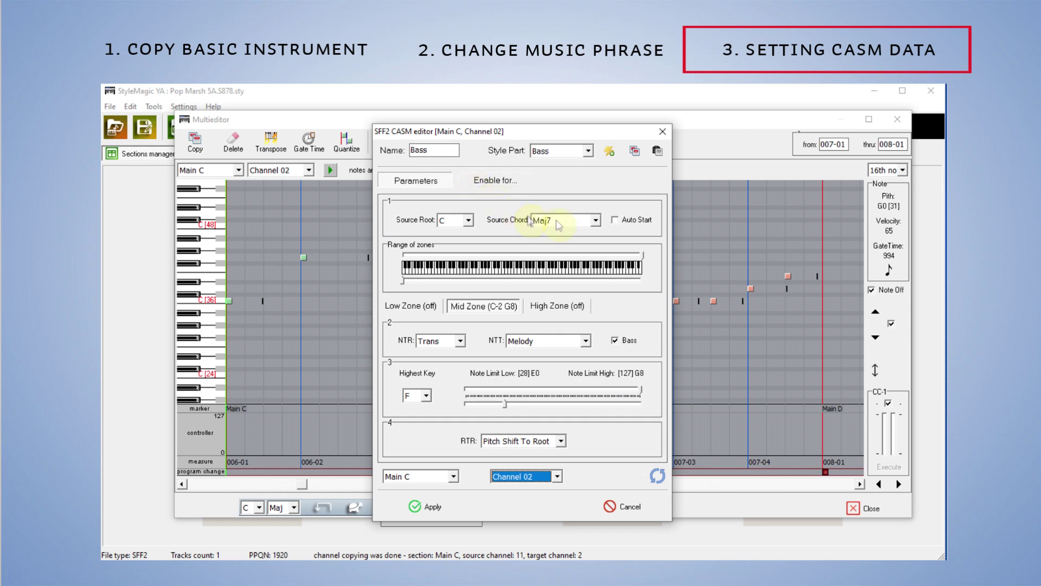
pyautogui.click(596, 220)
pyautogui.scroll(2, 597, 237)
pyautogui.click(544, 234)
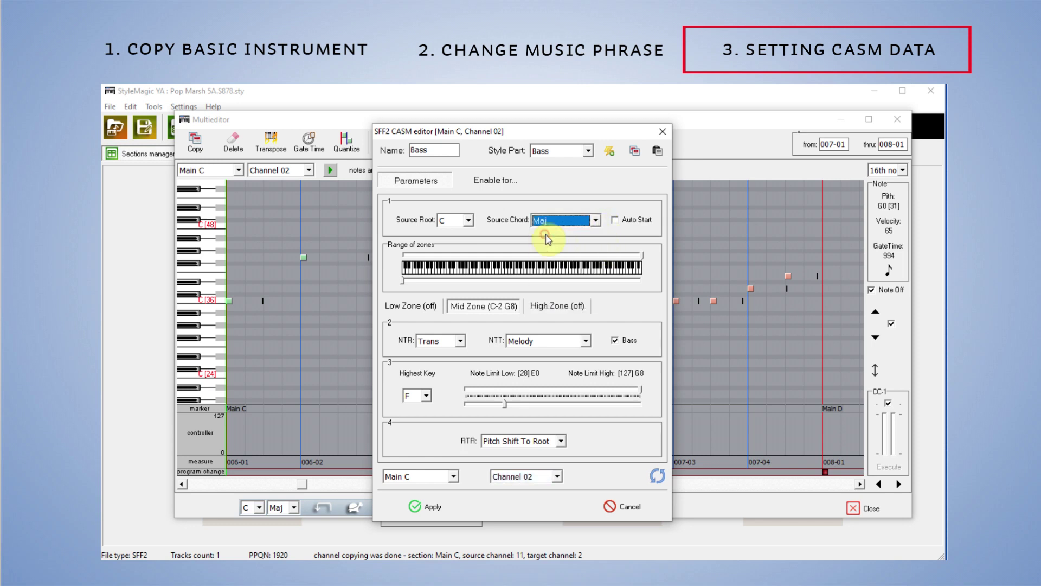
pyautogui.click(587, 341)
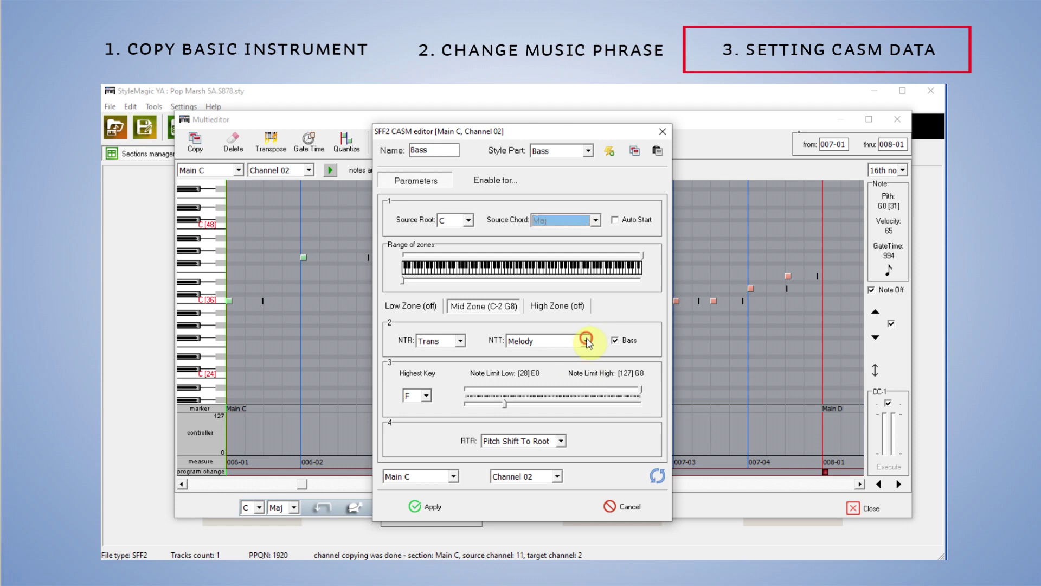
pyautogui.click(559, 374)
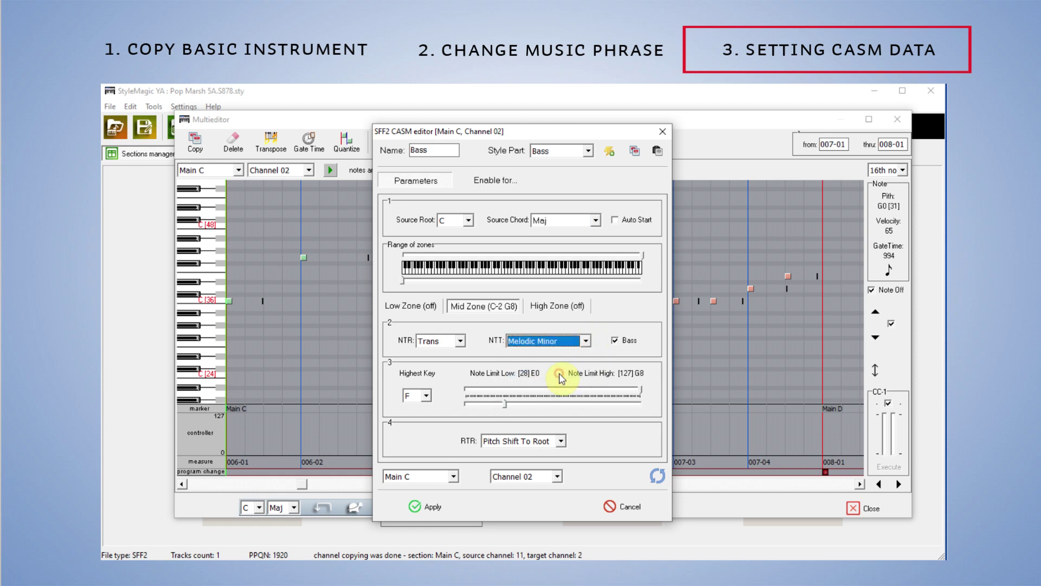
# Uncheck the Maj and minor chord columns so only 7th chords enable it, and apply as Bass7.
pyautogui.click(500, 182)
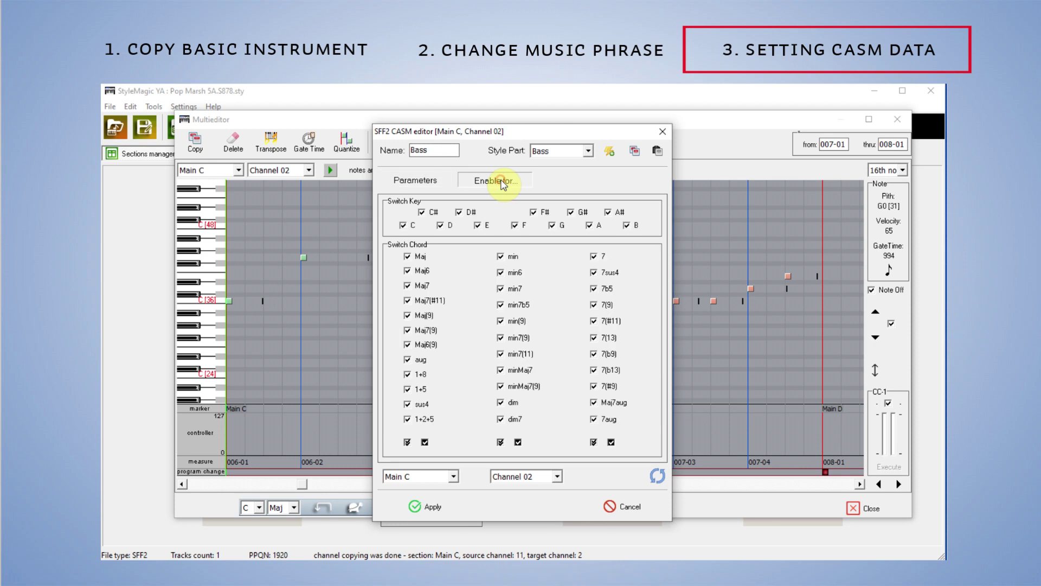
pyautogui.click(518, 443)
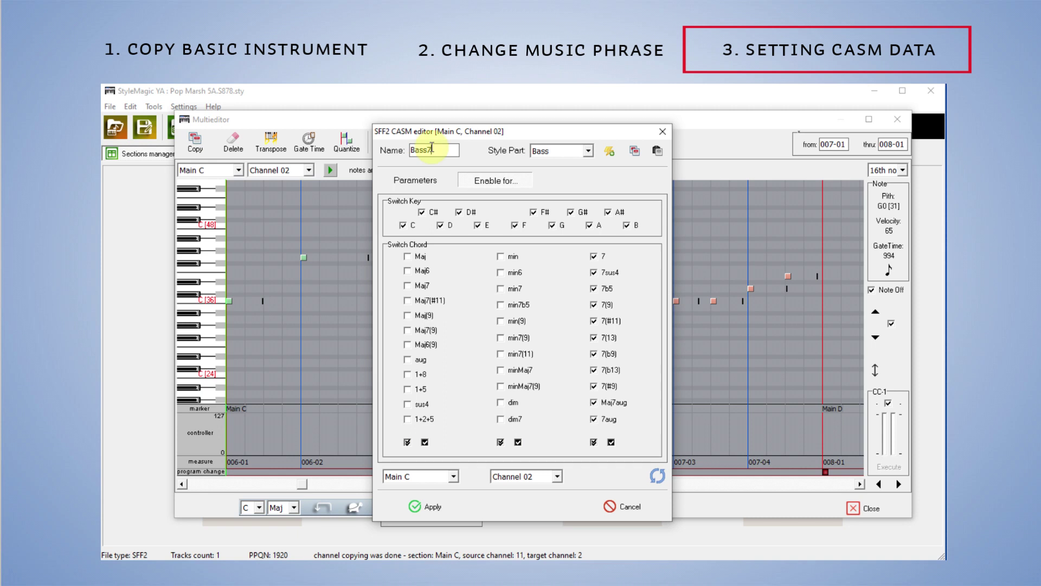
pyautogui.click(437, 507)
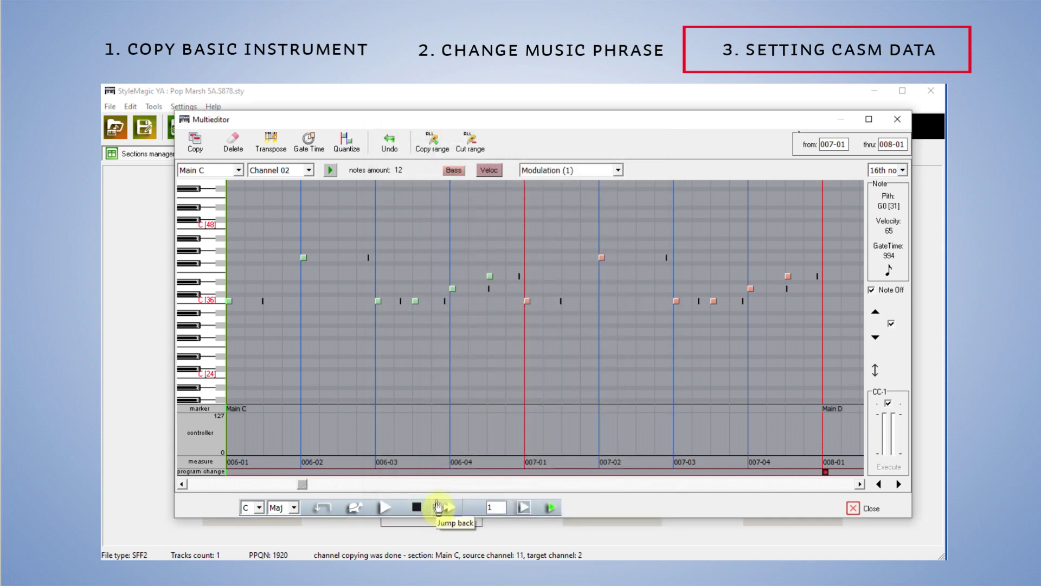
# Apply channel 11's Bass CASM with the 7-chord column unchecked, then close the Multieditor.
pyautogui.click(310, 170)
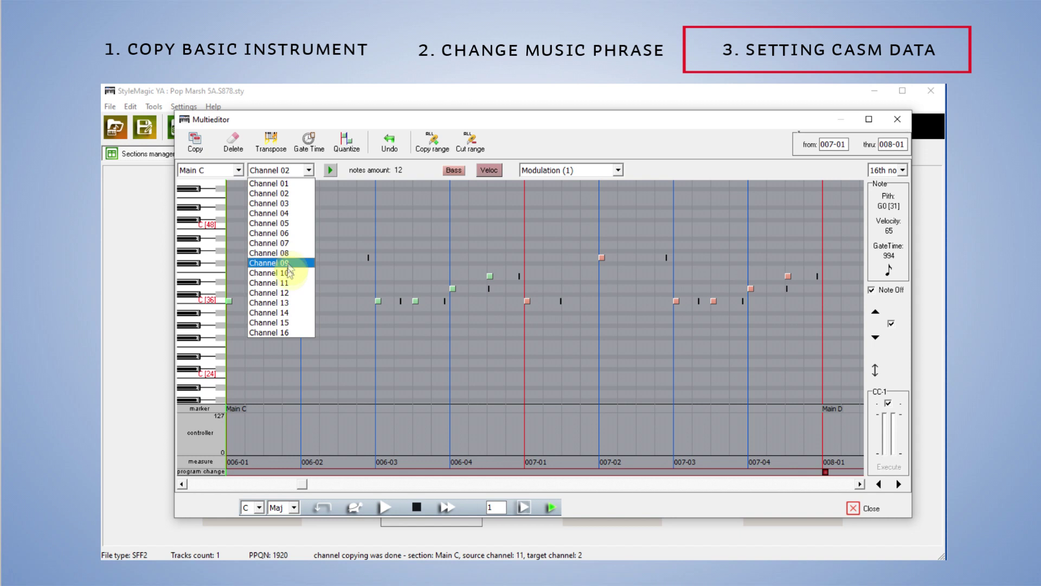
pyautogui.click(288, 283)
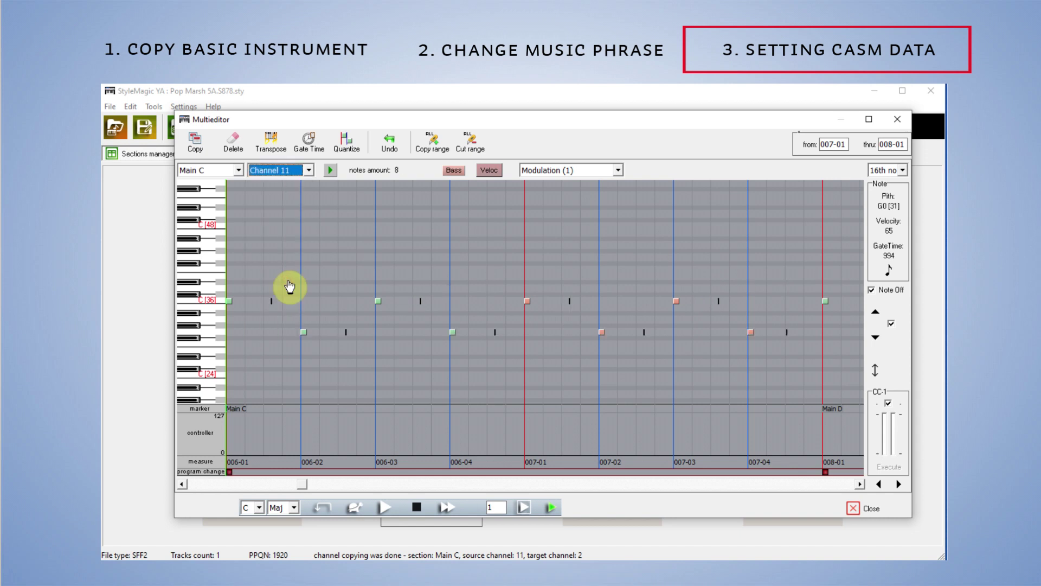
pyautogui.click(454, 171)
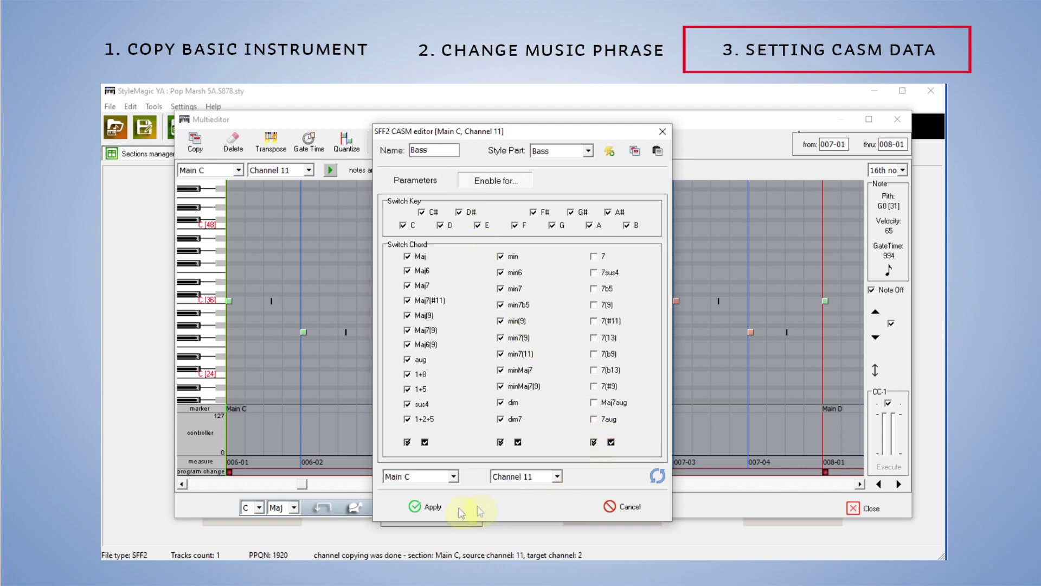
pyautogui.click(427, 508)
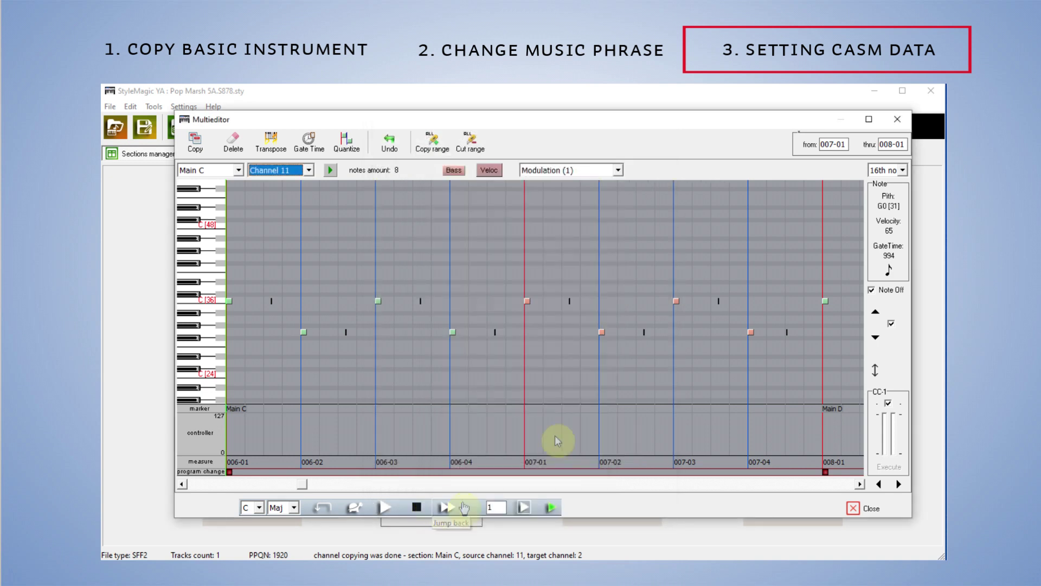
pyautogui.click(903, 121)
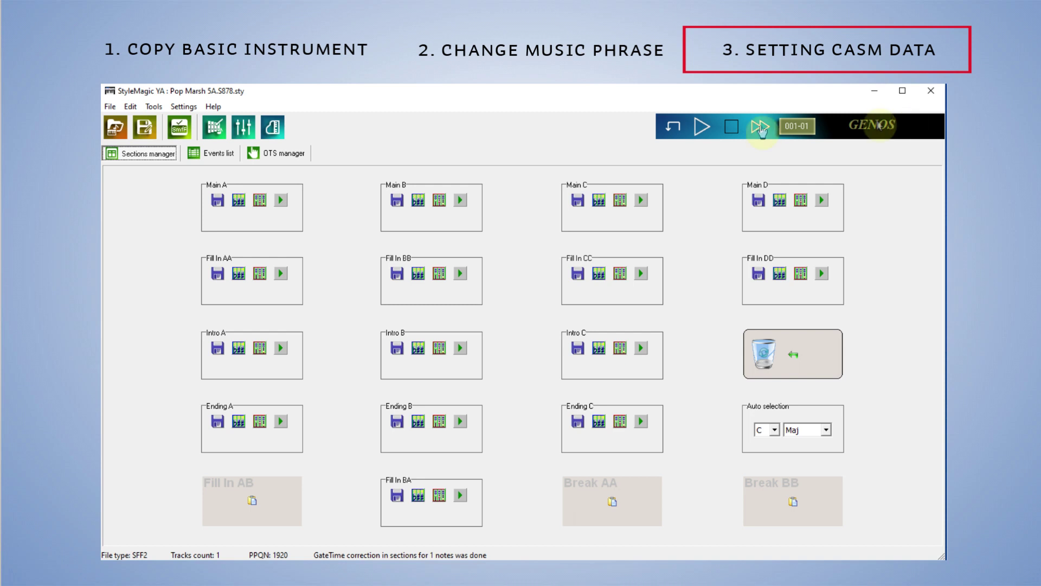
# Save the style as Pop Marsh 5B.S878.sty by changing 5A to 5B.
pyautogui.click(145, 139)
pyautogui.click(400, 329)
pyautogui.click(402, 330)
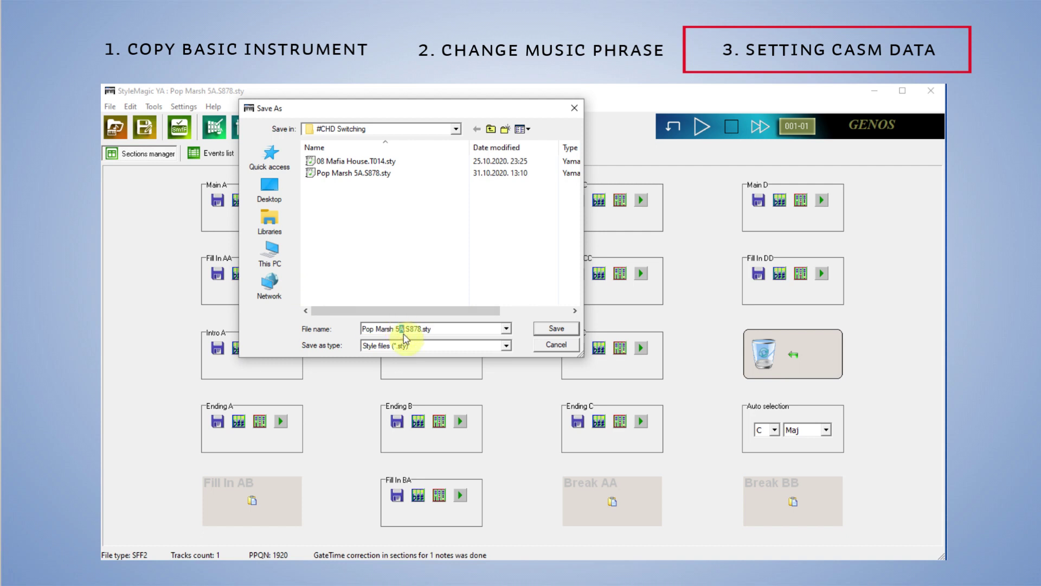
pyautogui.write('B')
pyautogui.click(557, 329)
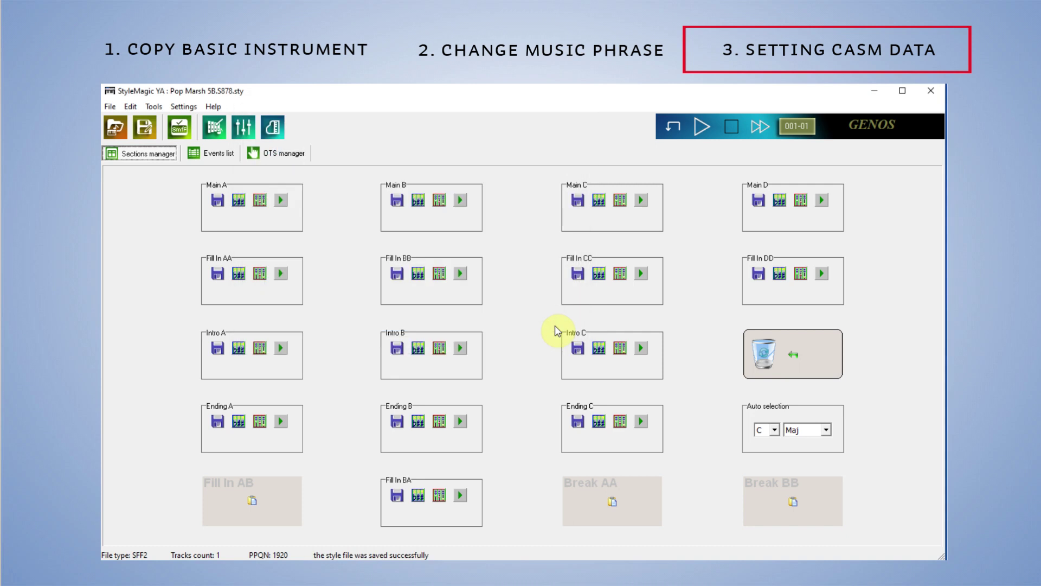